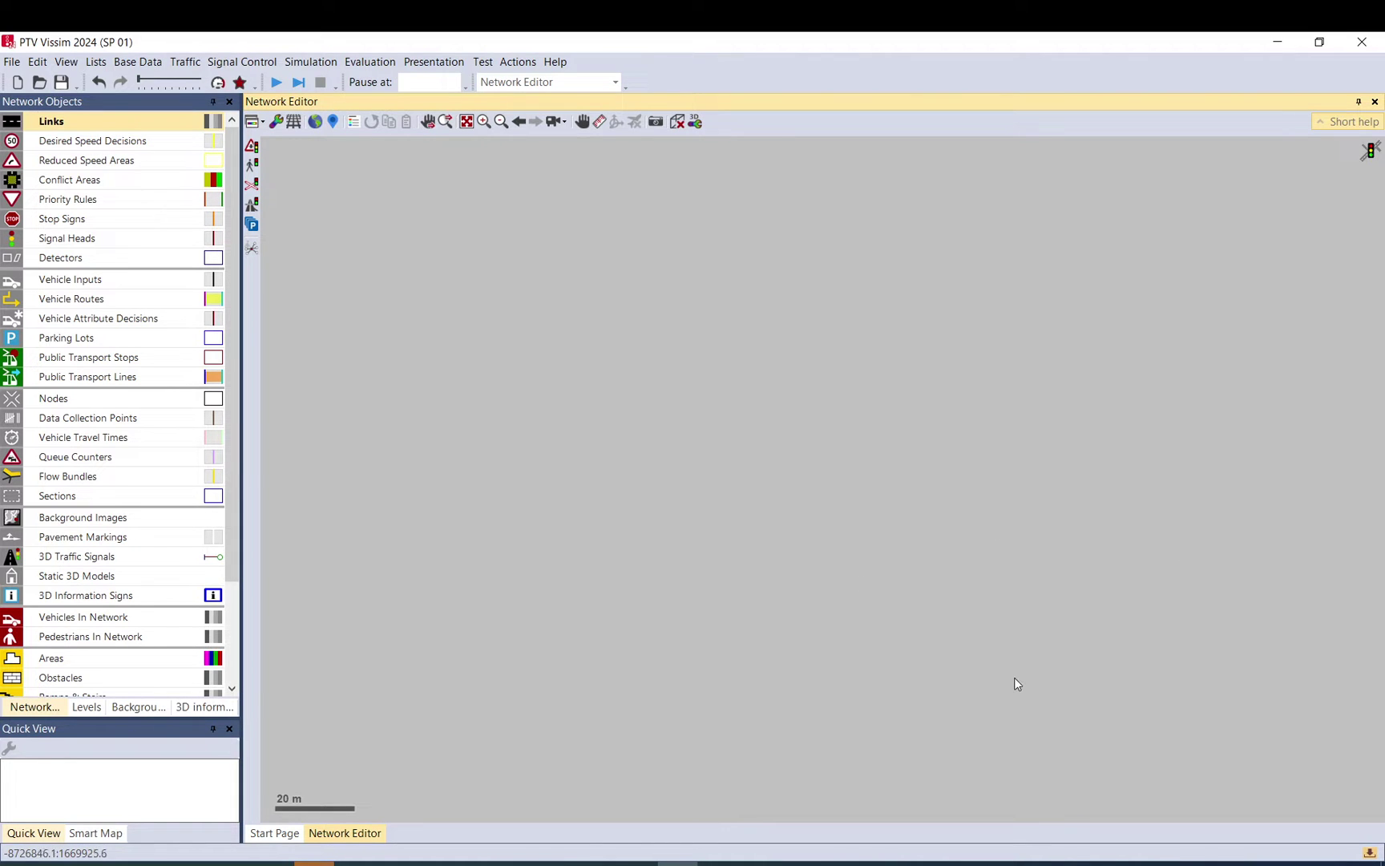
Choose Links as the network object type to create
{"action": "left_click", "coordinate": [115, 126]}
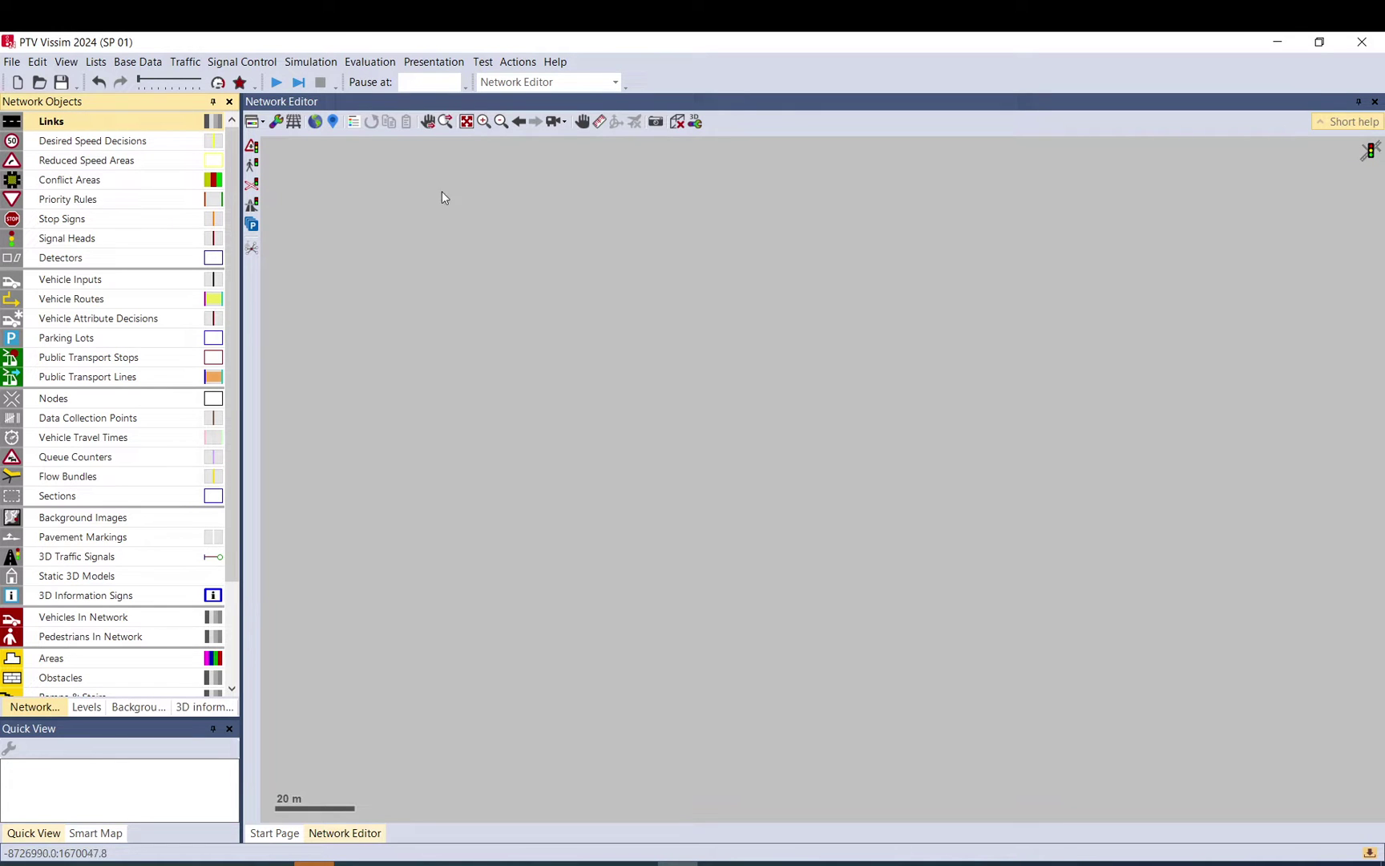
Draw a new link across the canvas and set it to four lanes
{"action": "mouse_move", "coordinate": [497, 473]}
{"action": "left_mouse_down"}
{"action": "mouse_move", "coordinate": [939, 420]}
{"action": "mouse_move", "coordinate": [1103, 430]}
{"action": "mouse_move", "coordinate": [559, 581]}
{"action": "mouse_move", "coordinate": [1150, 423]}
{"action": "mouse_move", "coordinate": [1129, 330]}
{"action": "mouse_move", "coordinate": [1170, 405]}
{"action": "mouse_move", "coordinate": [1187, 396]}
{"action": "left_mouse_up"}
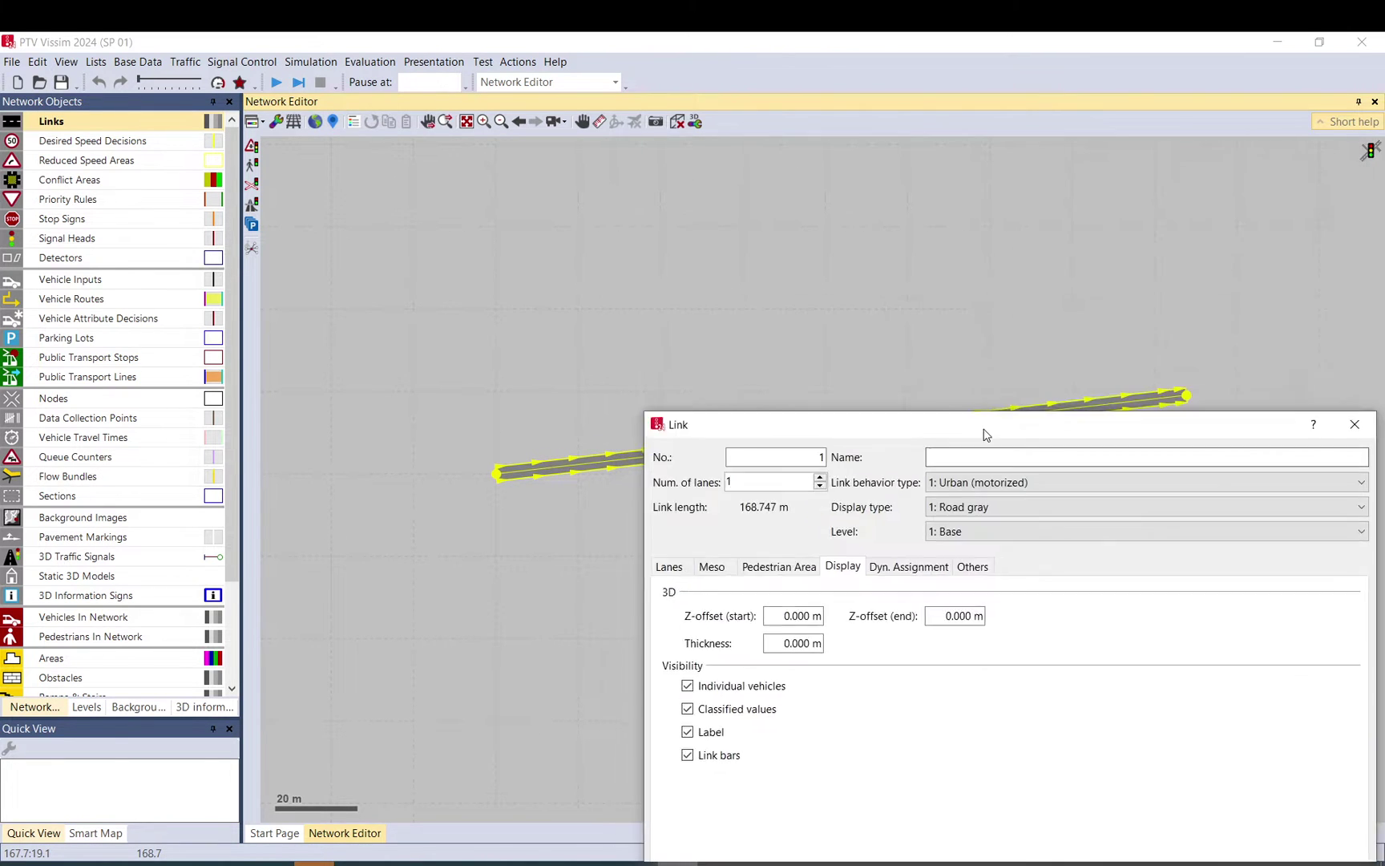
{"action": "left_click_drag", "start_coordinate": [985, 434], "coordinate": [989, 203]}
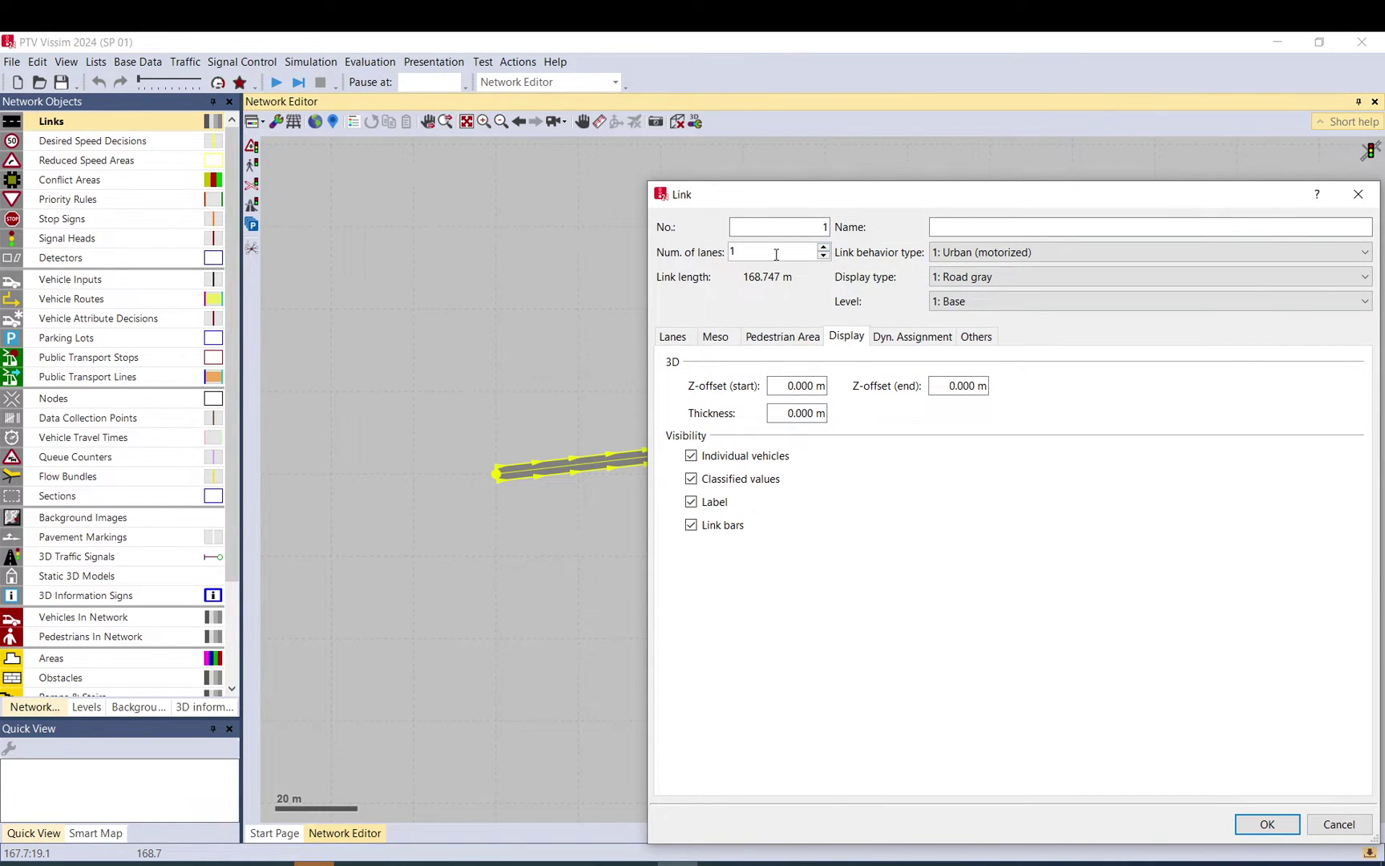
{"action": "left_click", "coordinate": [823, 248]}
{"action": "left_click", "coordinate": [823, 248]}
{"action": "left_click", "coordinate": [824, 248]}
{"action": "left_click", "coordinate": [824, 247]}
{"action": "left_click", "coordinate": [823, 247]}
{"action": "left_click", "coordinate": [823, 247]}
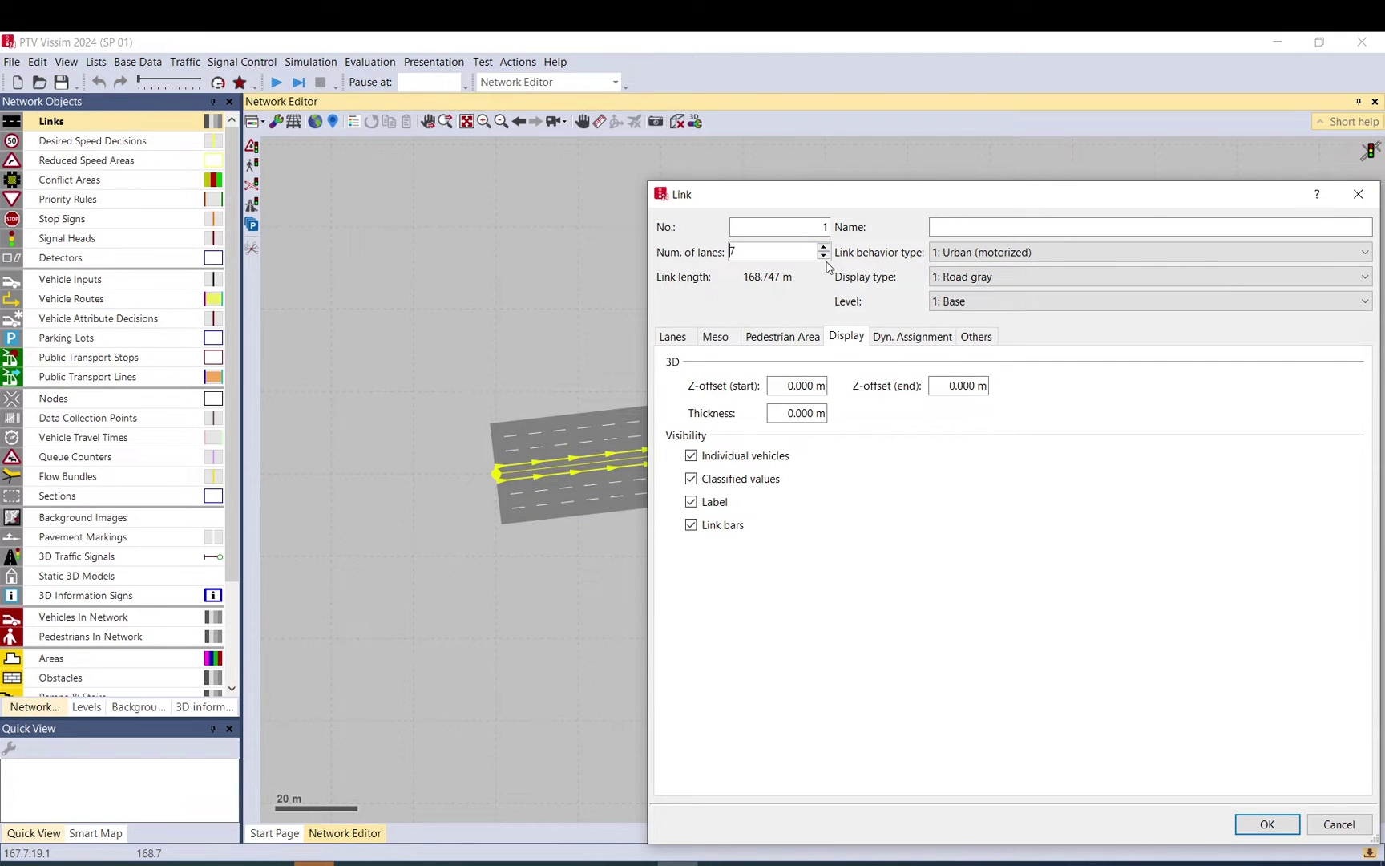
{"action": "left_click", "coordinate": [824, 255]}
{"action": "left_click", "coordinate": [823, 255]}
{"action": "left_click", "coordinate": [824, 255]}
Review the per-lane settings, confirming each of the four lanes is 3.50 m wide
{"action": "left_click", "coordinate": [683, 337]}
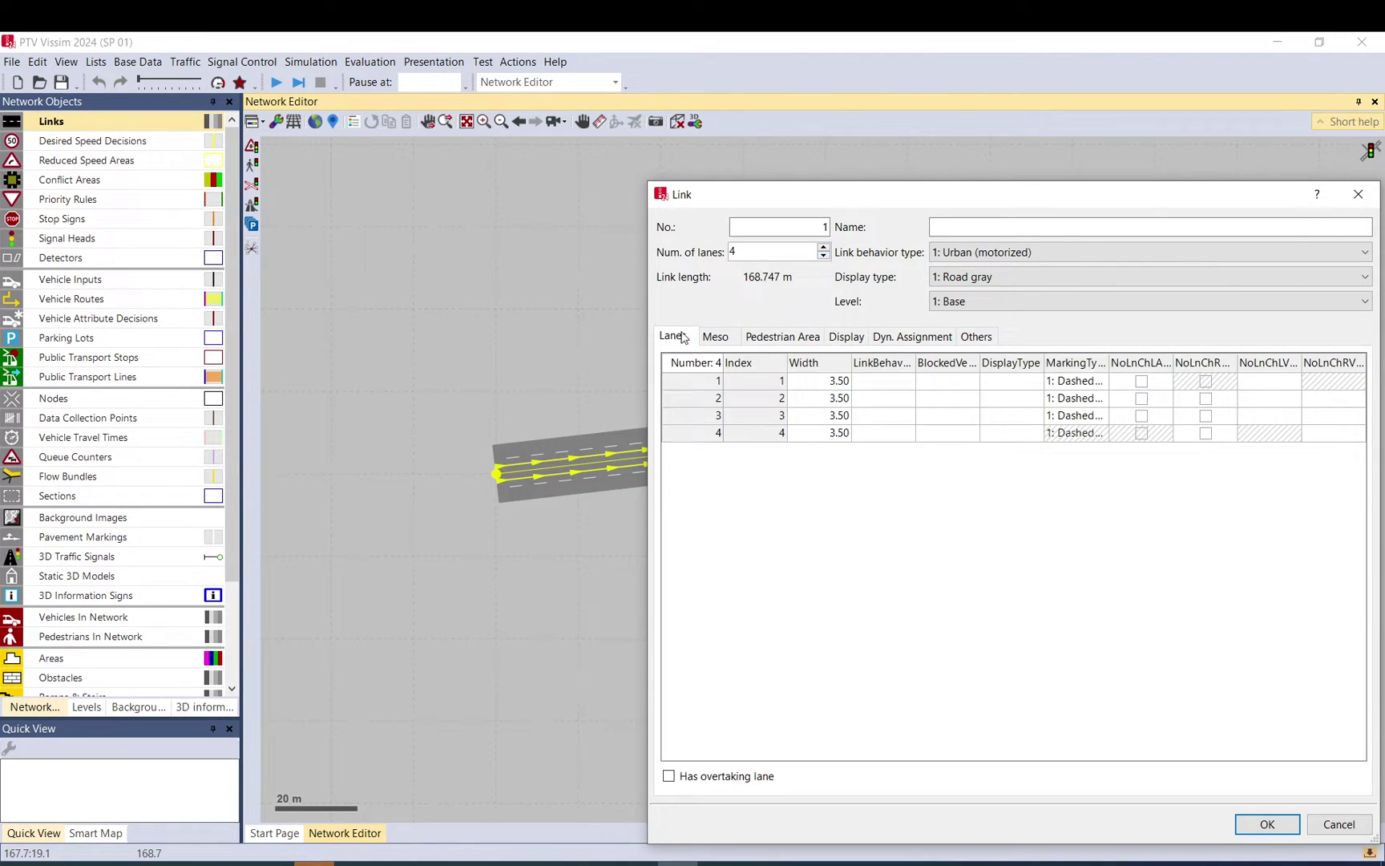
{"action": "left_click", "coordinate": [831, 385]}
{"action": "left_click", "coordinate": [829, 416]}
{"action": "left_click", "coordinate": [829, 440]}
{"action": "left_click", "coordinate": [824, 399]}
{"action": "left_click", "coordinate": [822, 385]}
Forbid left lane changes from lane 1 and right lane changes from lane 3
{"action": "left_click", "coordinate": [1147, 381]}
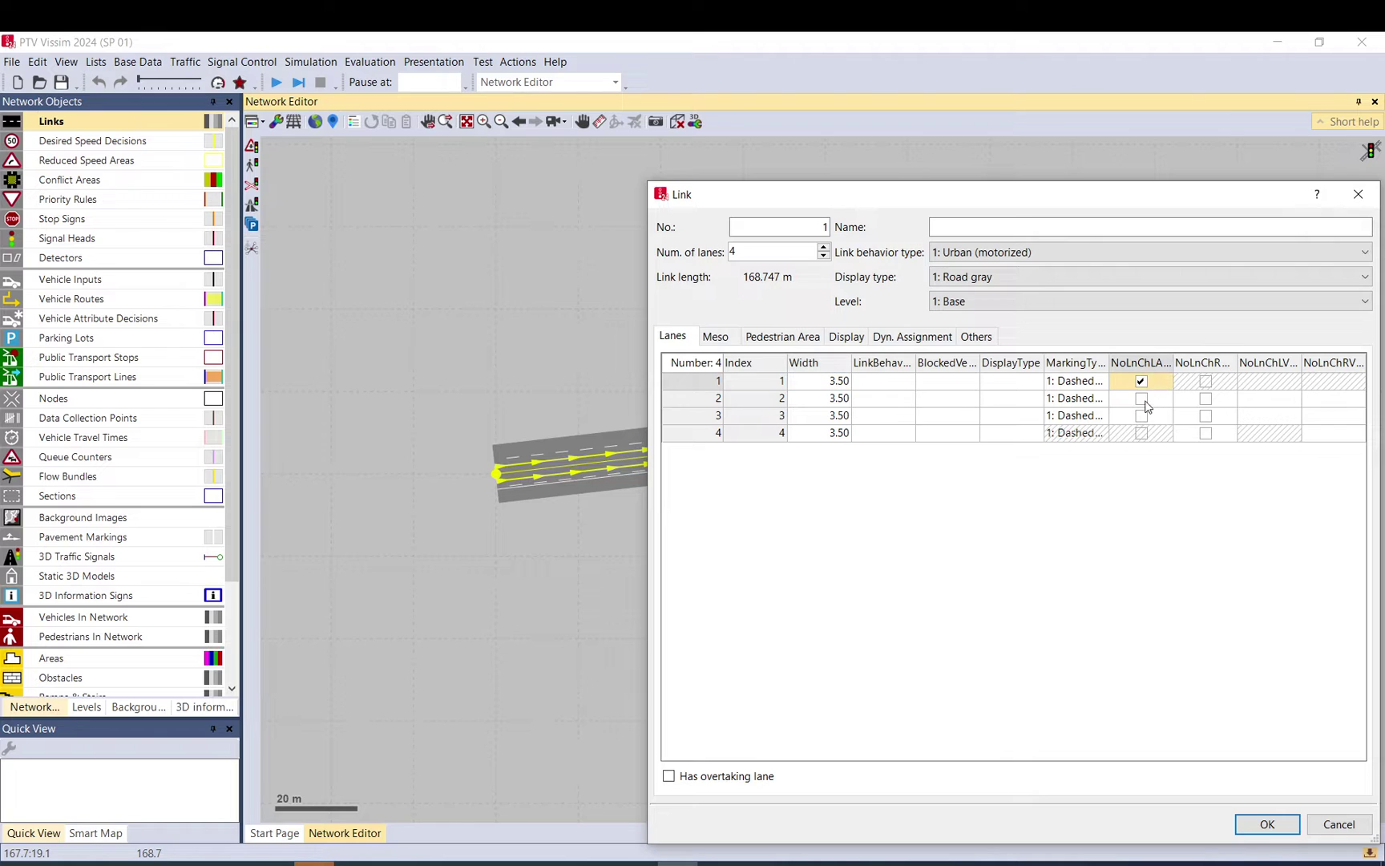
{"action": "left_click", "coordinate": [1185, 405]}
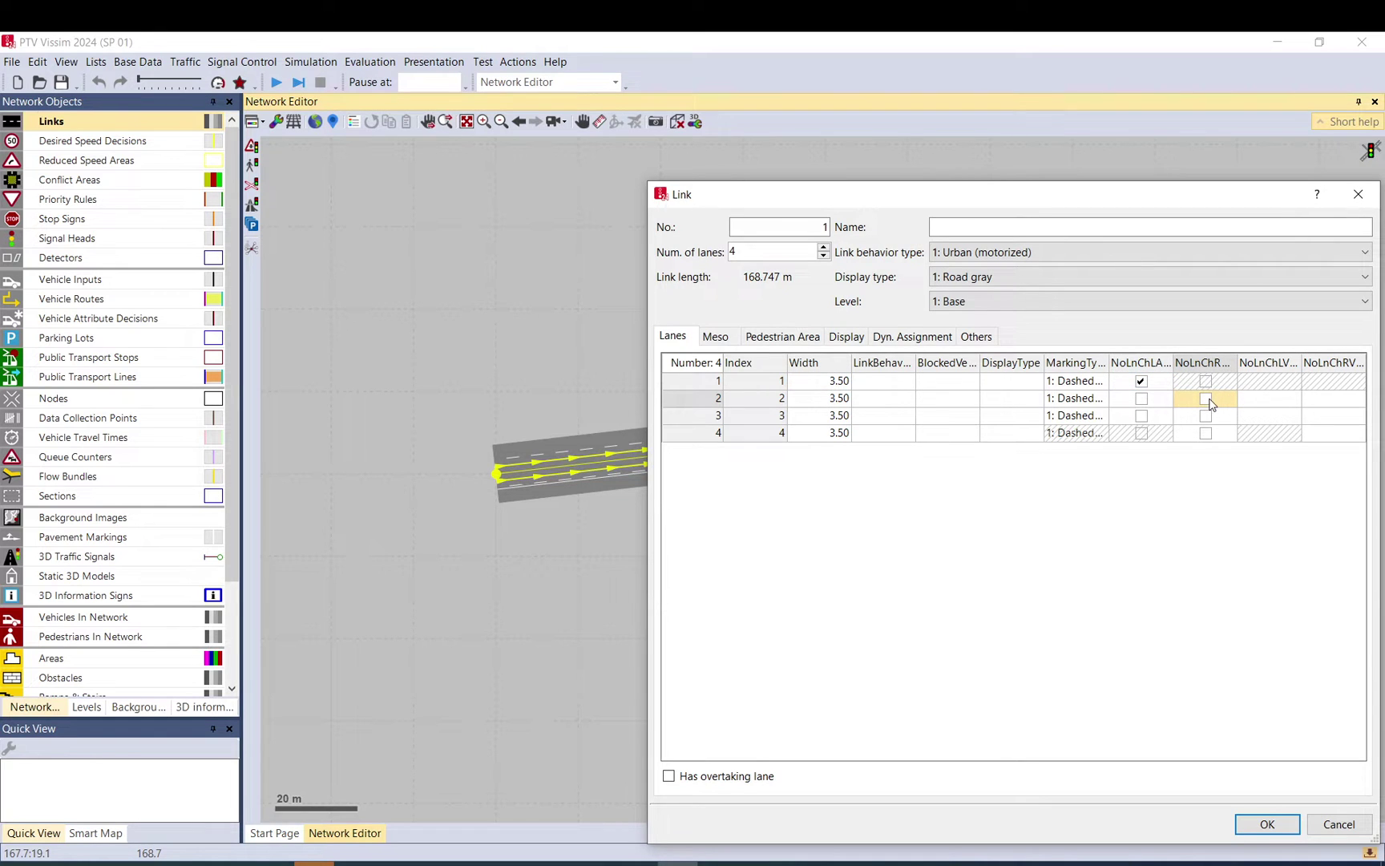
{"action": "left_click", "coordinate": [1208, 399]}
{"action": "left_click", "coordinate": [1208, 416]}
{"action": "left_click", "coordinate": [1208, 416]}
{"action": "left_click", "coordinate": [1207, 399]}
{"action": "left_click", "coordinate": [1207, 419]}
{"action": "left_click", "coordinate": [1207, 417]}
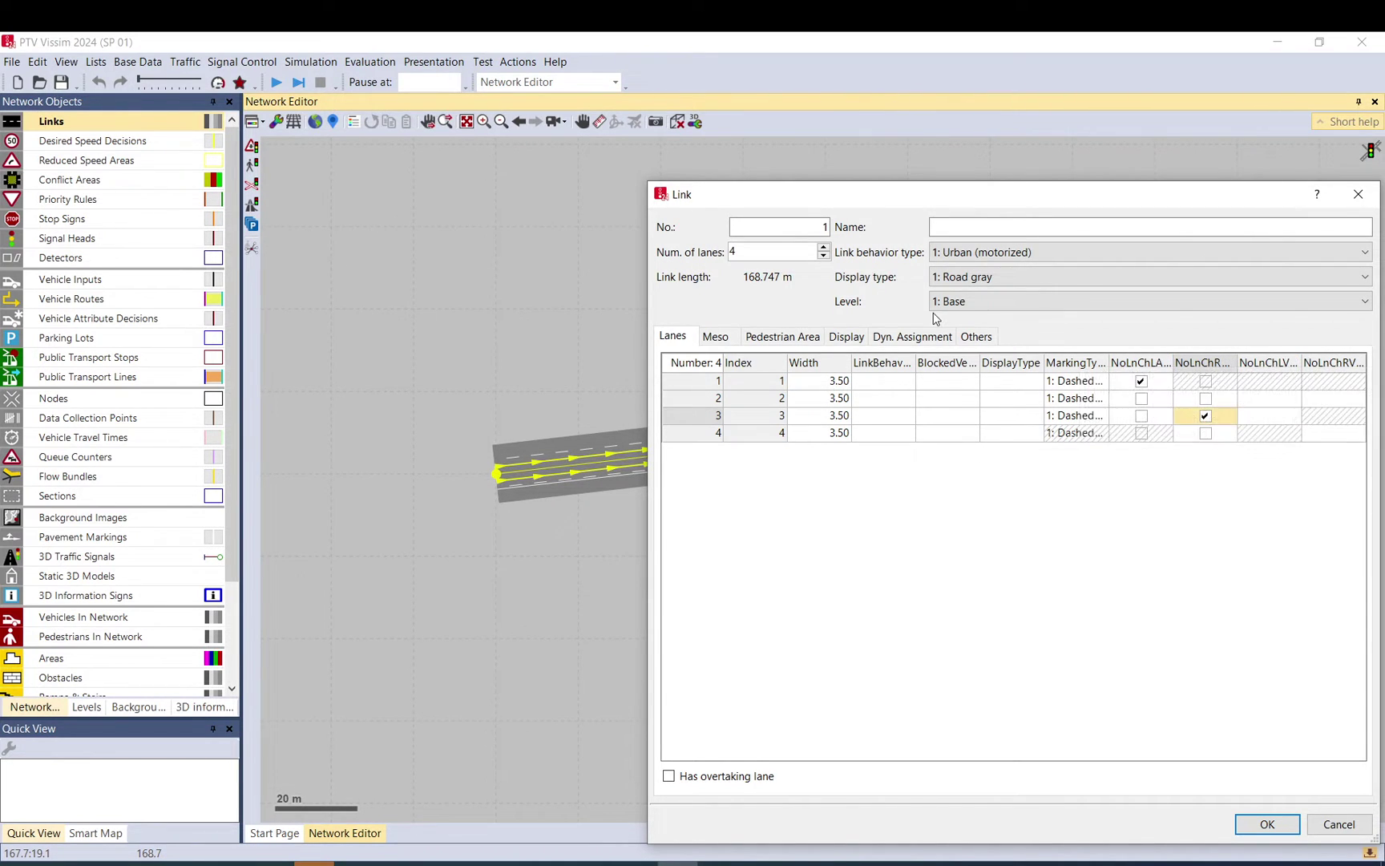
Clear the lane 1 and lane 3 lane-change restrictions and check the gradient is zero
{"action": "left_click", "coordinate": [1142, 382]}
{"action": "left_click", "coordinate": [1205, 416]}
{"action": "left_click", "coordinate": [976, 336]}
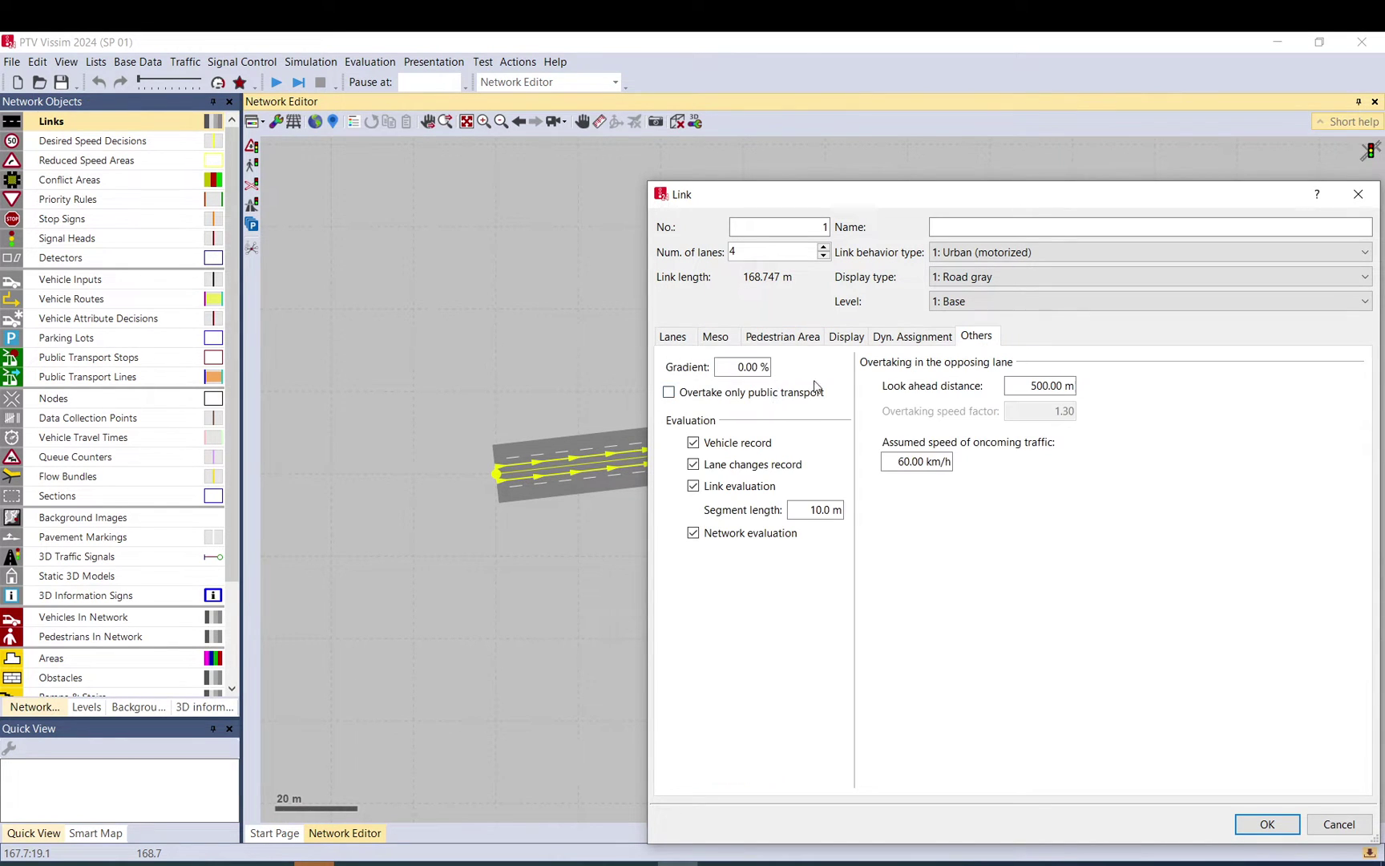
{"action": "left_click_drag", "start_coordinate": [736, 367], "coordinate": [790, 369]}
{"action": "left_click", "coordinate": [770, 366]}
Check the start and end Z-offsets and thickness are zero, then confirm the link
{"action": "left_click", "coordinate": [843, 337]}
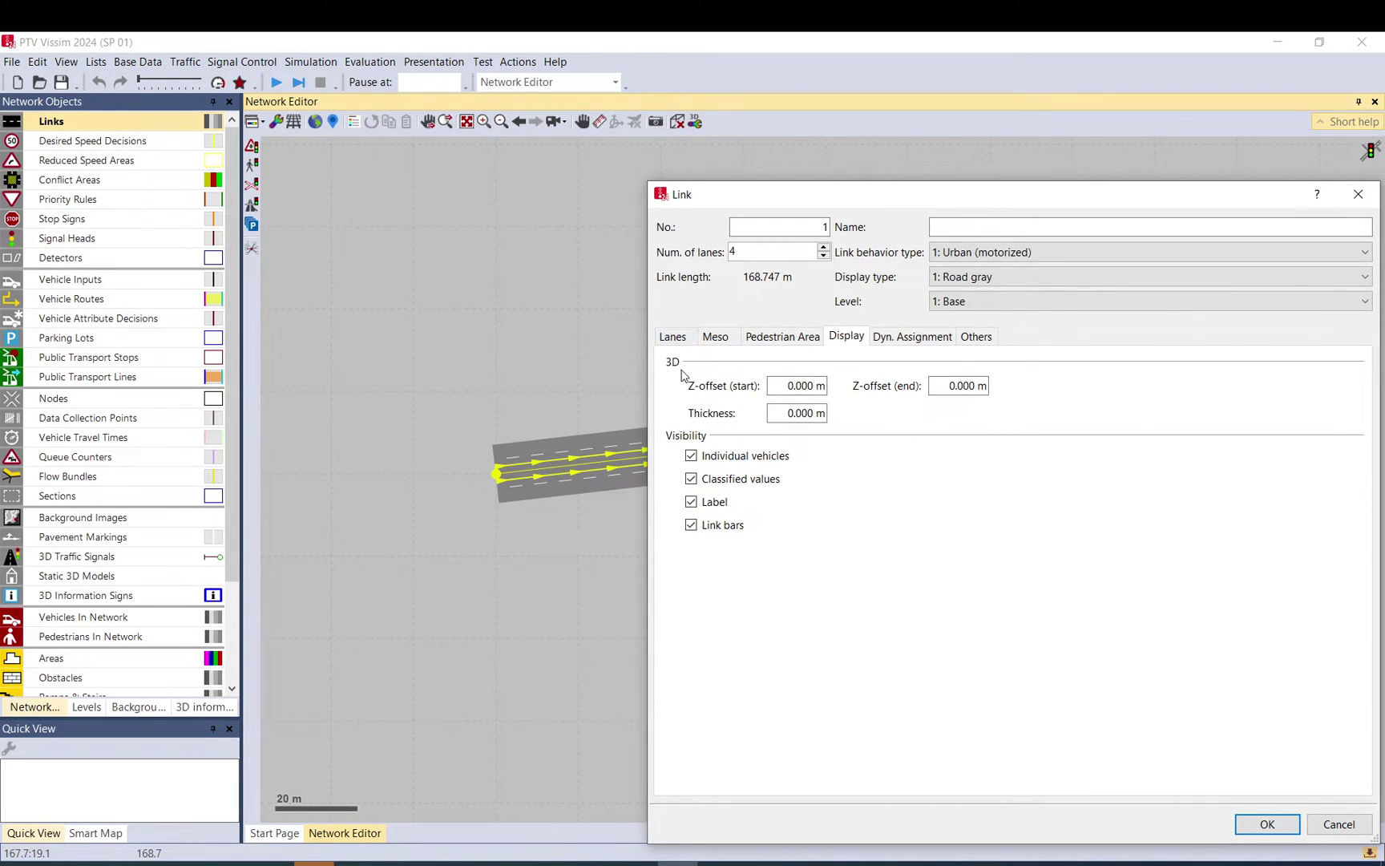
{"action": "left_click_drag", "start_coordinate": [787, 386], "coordinate": [866, 387]}
{"action": "left_click", "coordinate": [789, 387]}
{"action": "left_click_drag", "start_coordinate": [949, 387], "coordinate": [992, 395]}
{"action": "left_click_drag", "start_coordinate": [784, 418], "coordinate": [842, 434]}
{"action": "left_click", "coordinate": [1268, 825]}
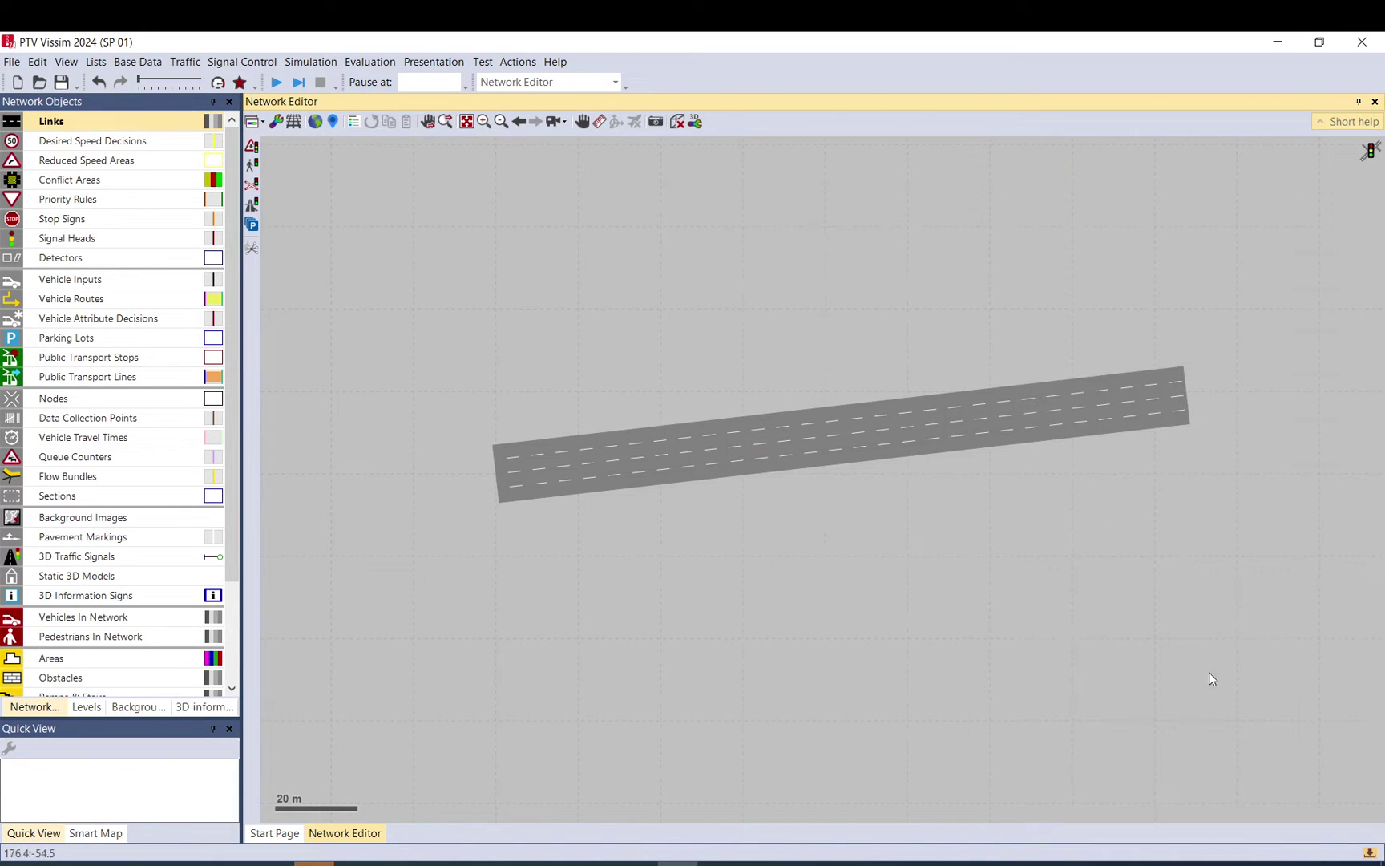
{"action": "left_click", "coordinate": [128, 62]}
{"action": "left_click", "coordinate": [133, 83]}
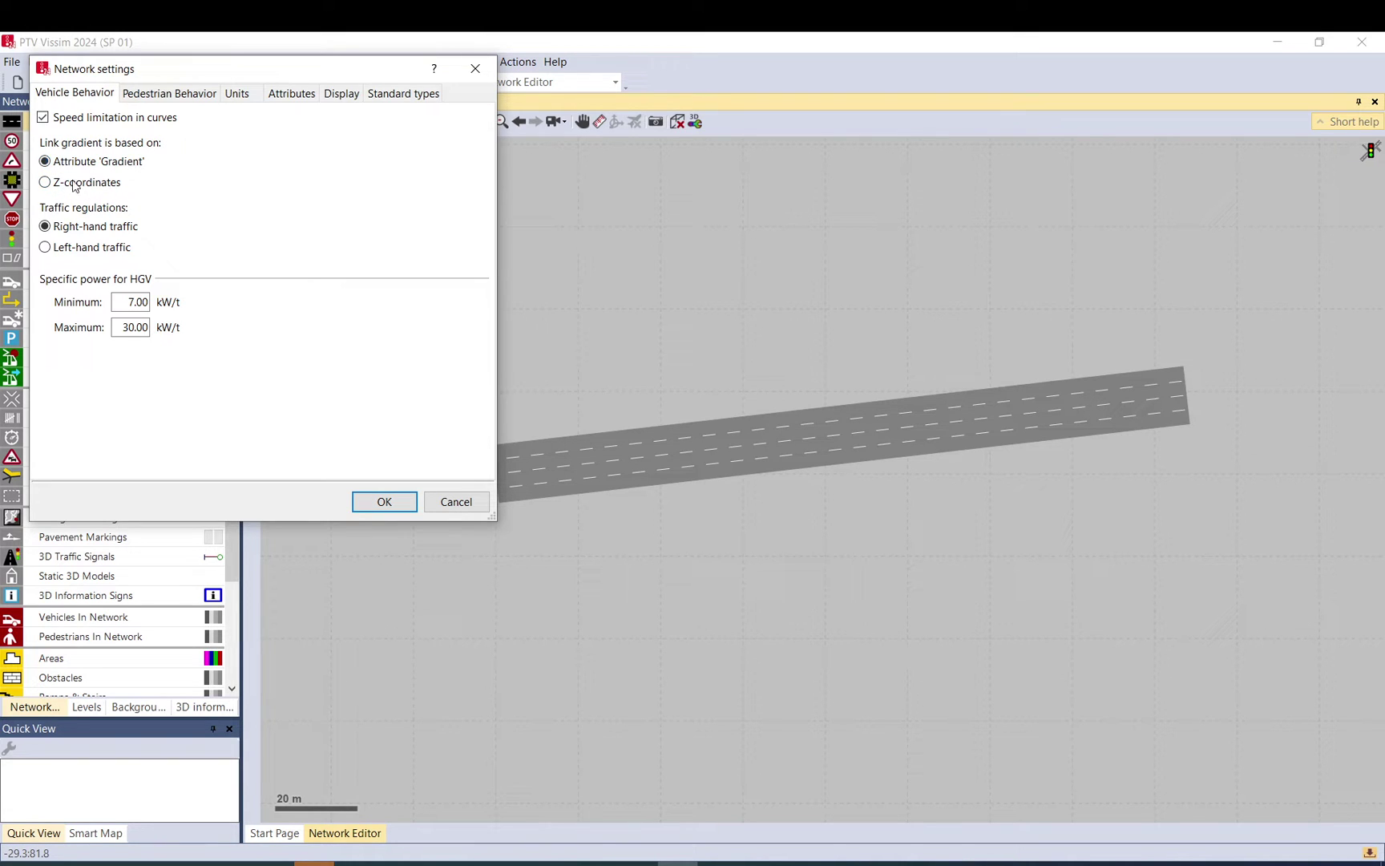
Pan to empty space on the right, draw a second link and move it lower
{"action": "left_click", "coordinate": [456, 501]}
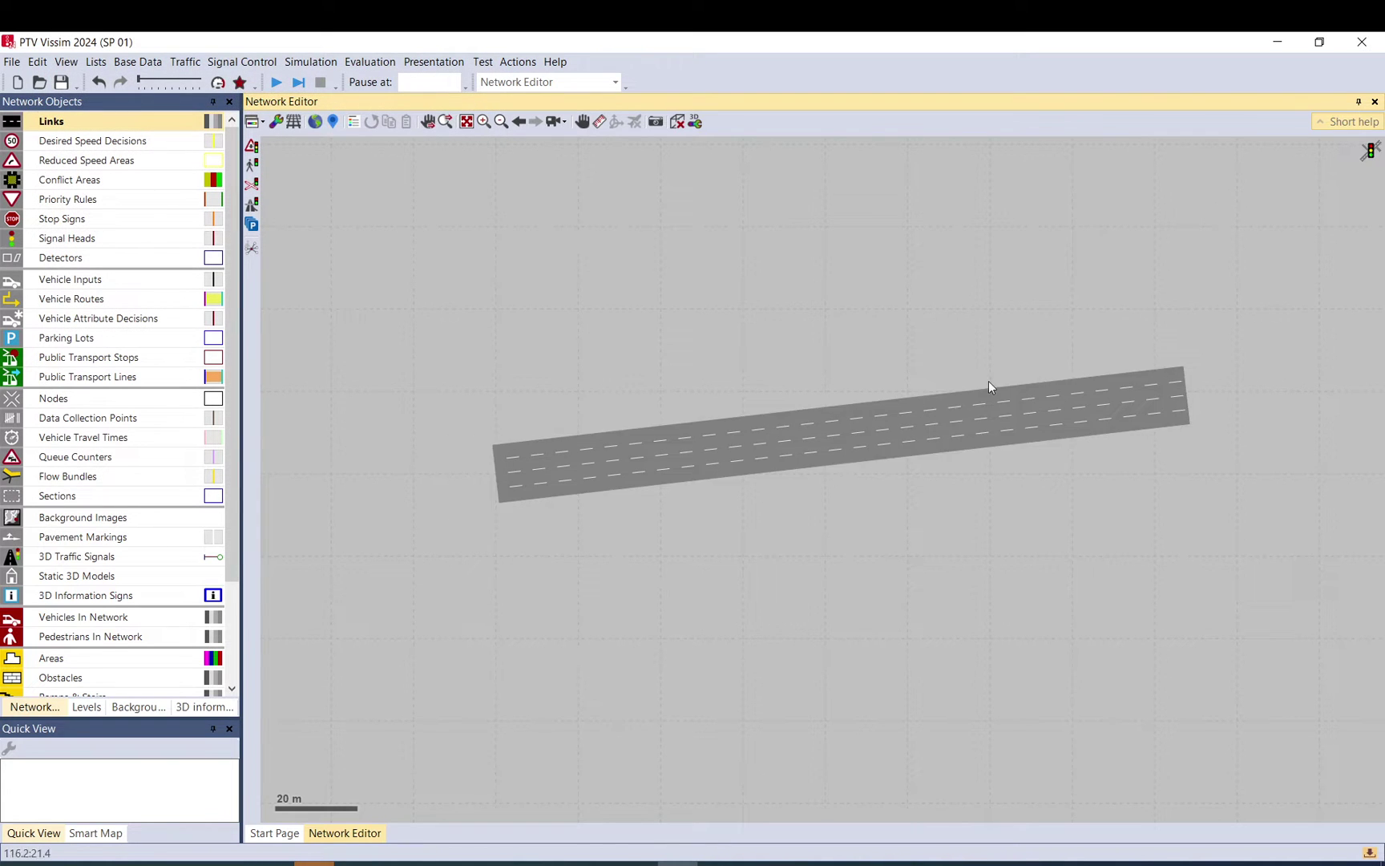
{"action": "left_click_drag", "start_coordinate": [1035, 374], "coordinate": [408, 366]}
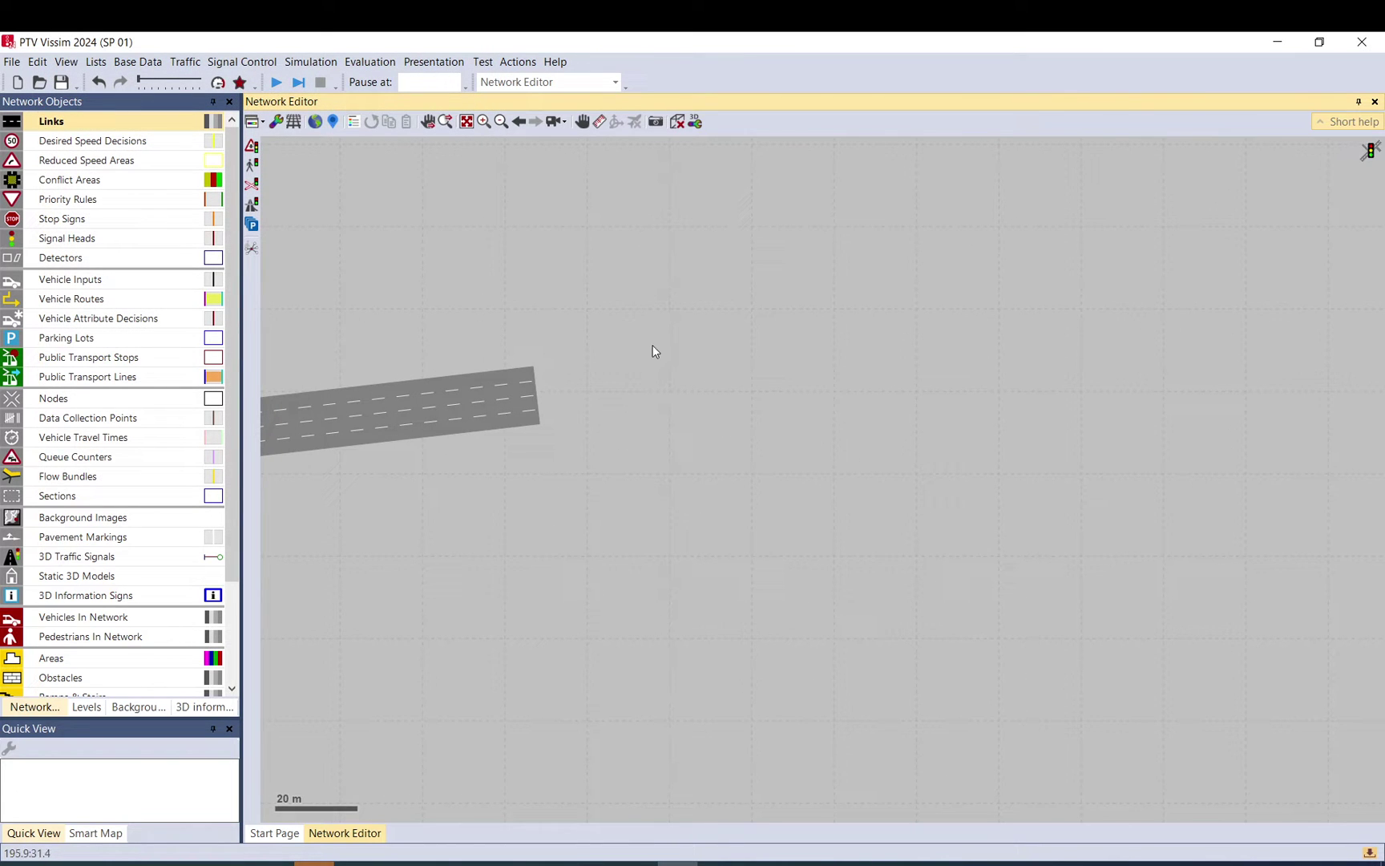
{"action": "left_click_drag", "start_coordinate": [605, 383], "coordinate": [1143, 218]}
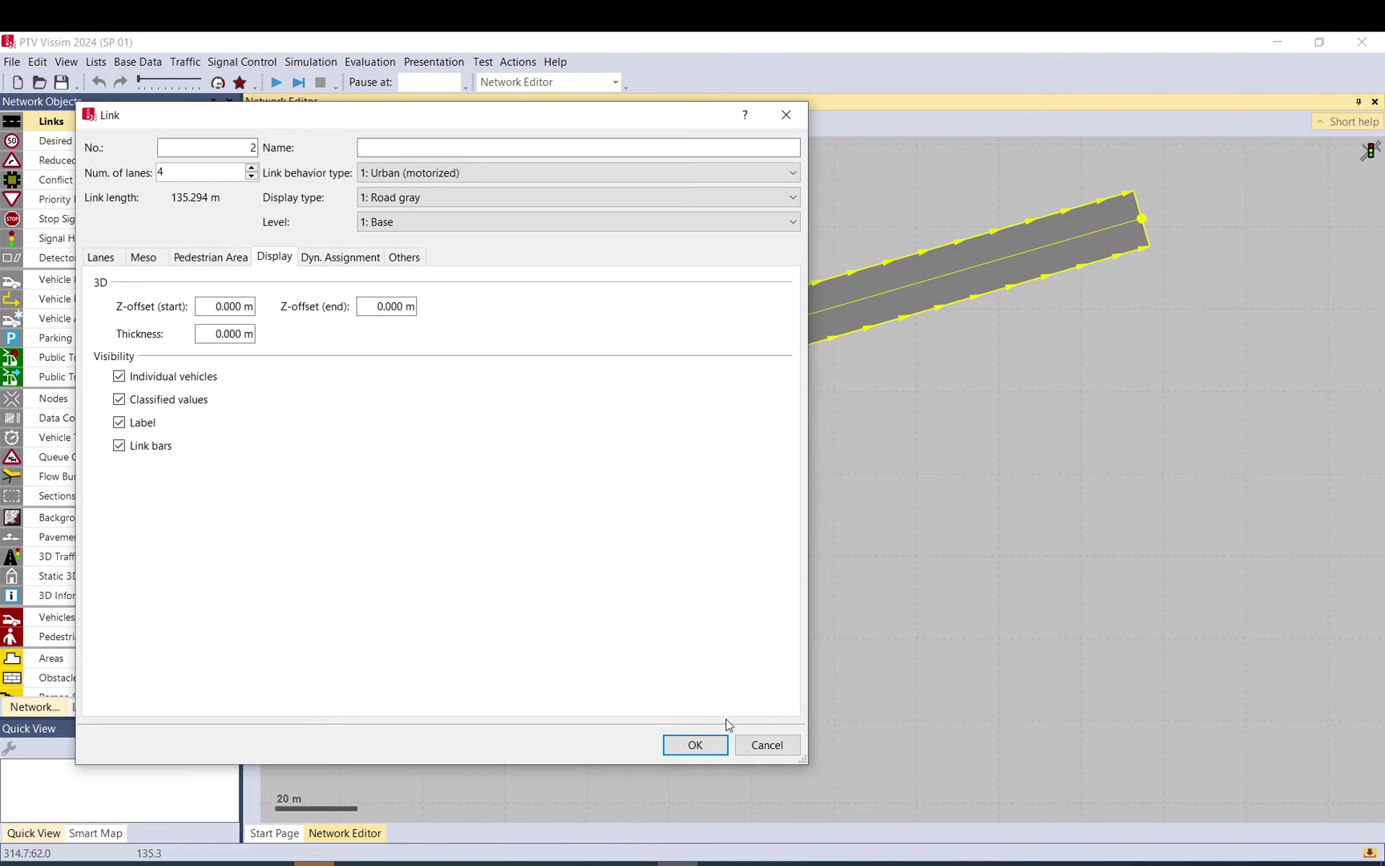
{"action": "left_click", "coordinate": [707, 743]}
{"action": "left_click", "coordinate": [732, 371]}
{"action": "left_click_drag", "start_coordinate": [733, 371], "coordinate": [719, 481]}
Reduce link 2 to a single lane and reshape it to run down-right
{"action": "double_click", "coordinate": [718, 460]}
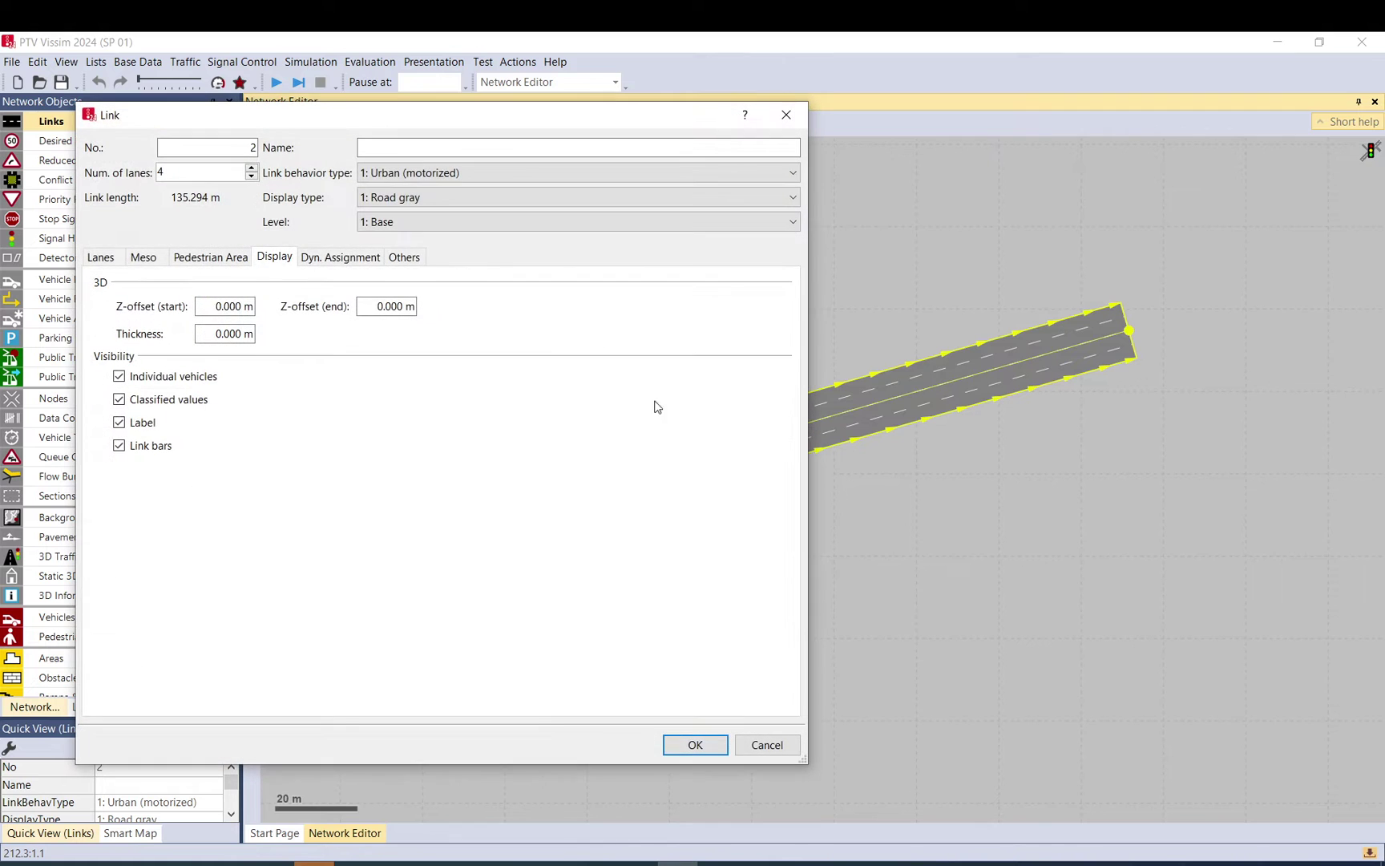
{"action": "left_click", "coordinate": [251, 177]}
{"action": "left_click", "coordinate": [250, 177]}
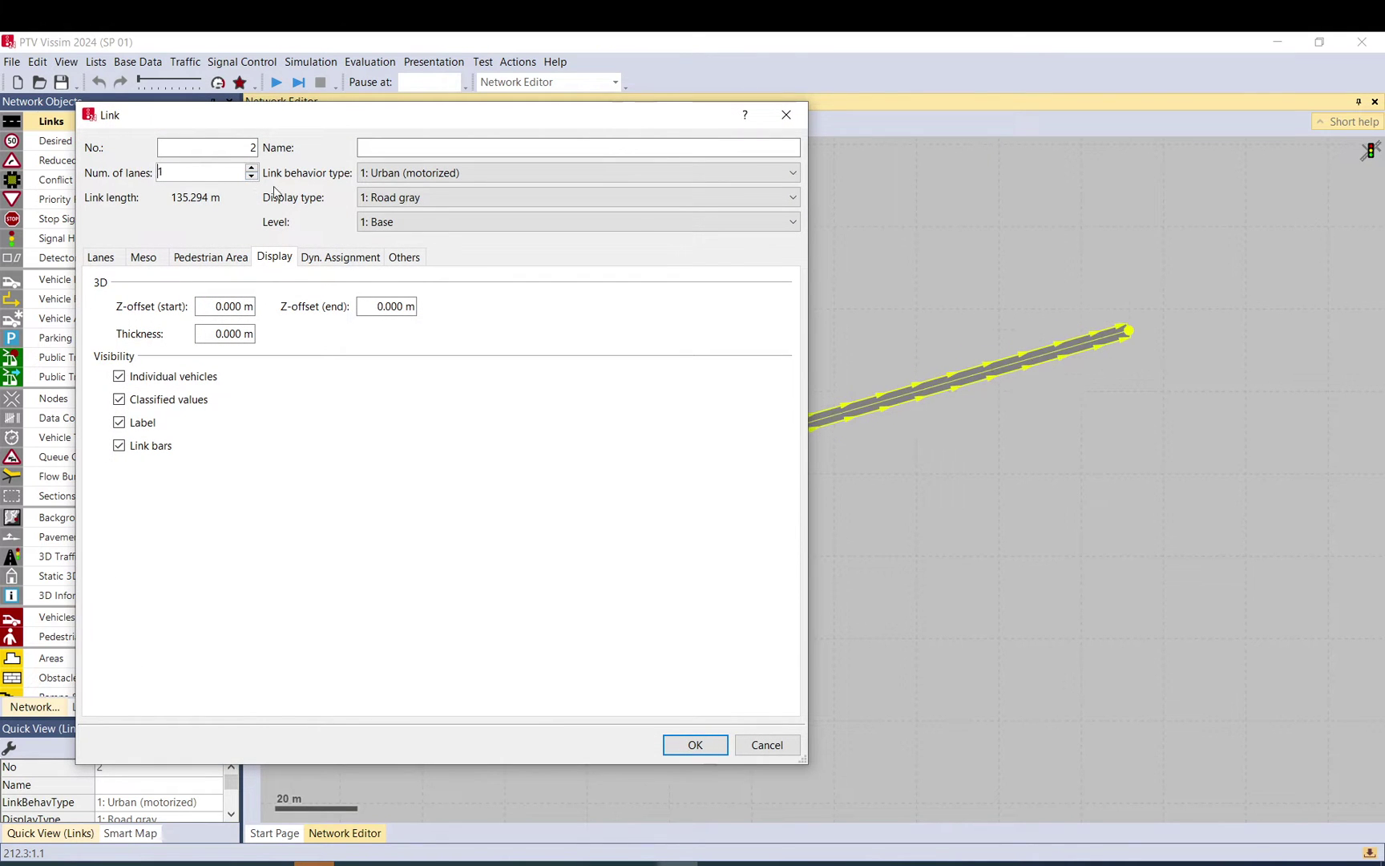
{"action": "left_click", "coordinate": [694, 745]}
{"action": "left_click_drag", "start_coordinate": [774, 430], "coordinate": [816, 477]}
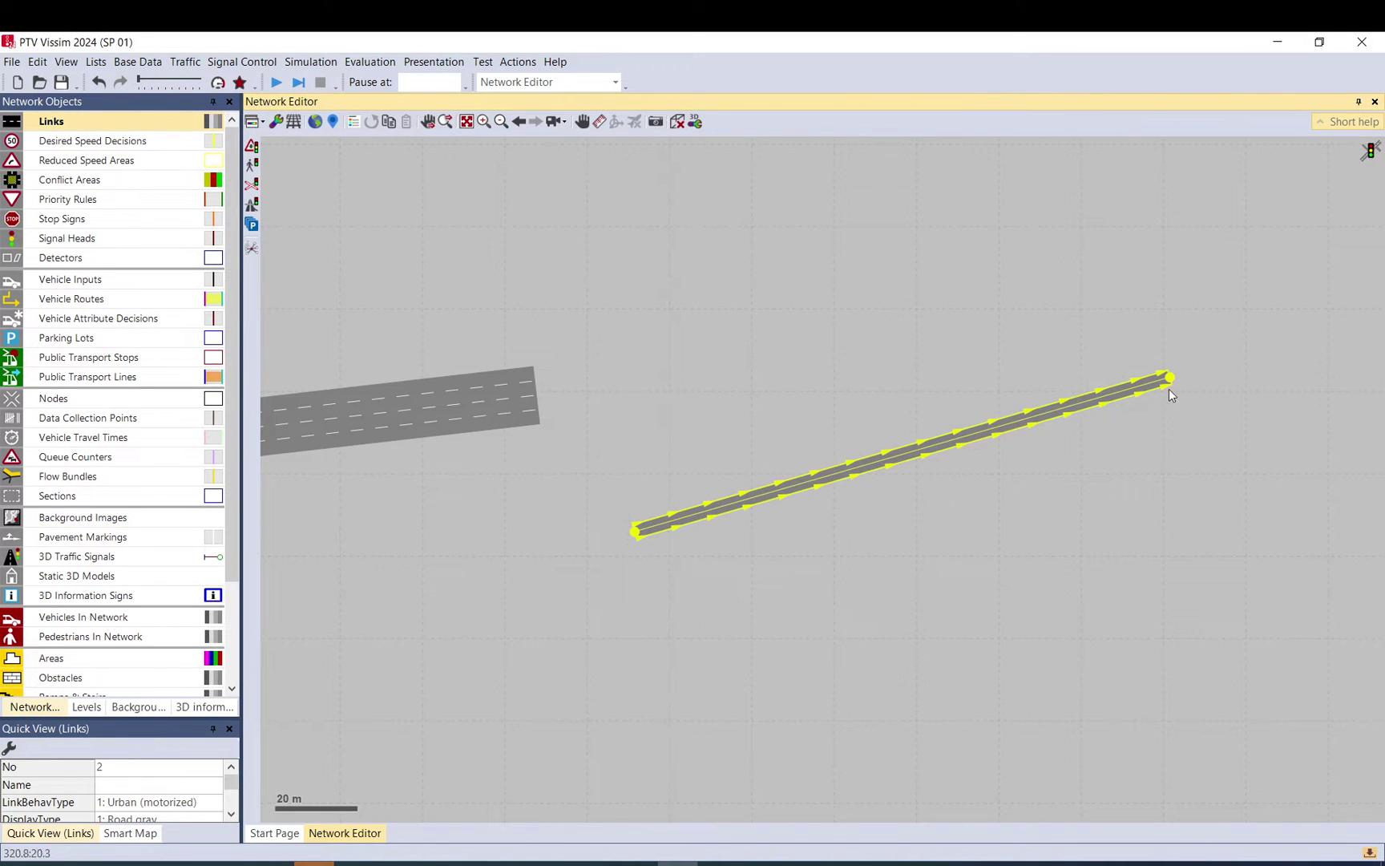
{"action": "left_click_drag", "start_coordinate": [1175, 387], "coordinate": [1239, 675]}
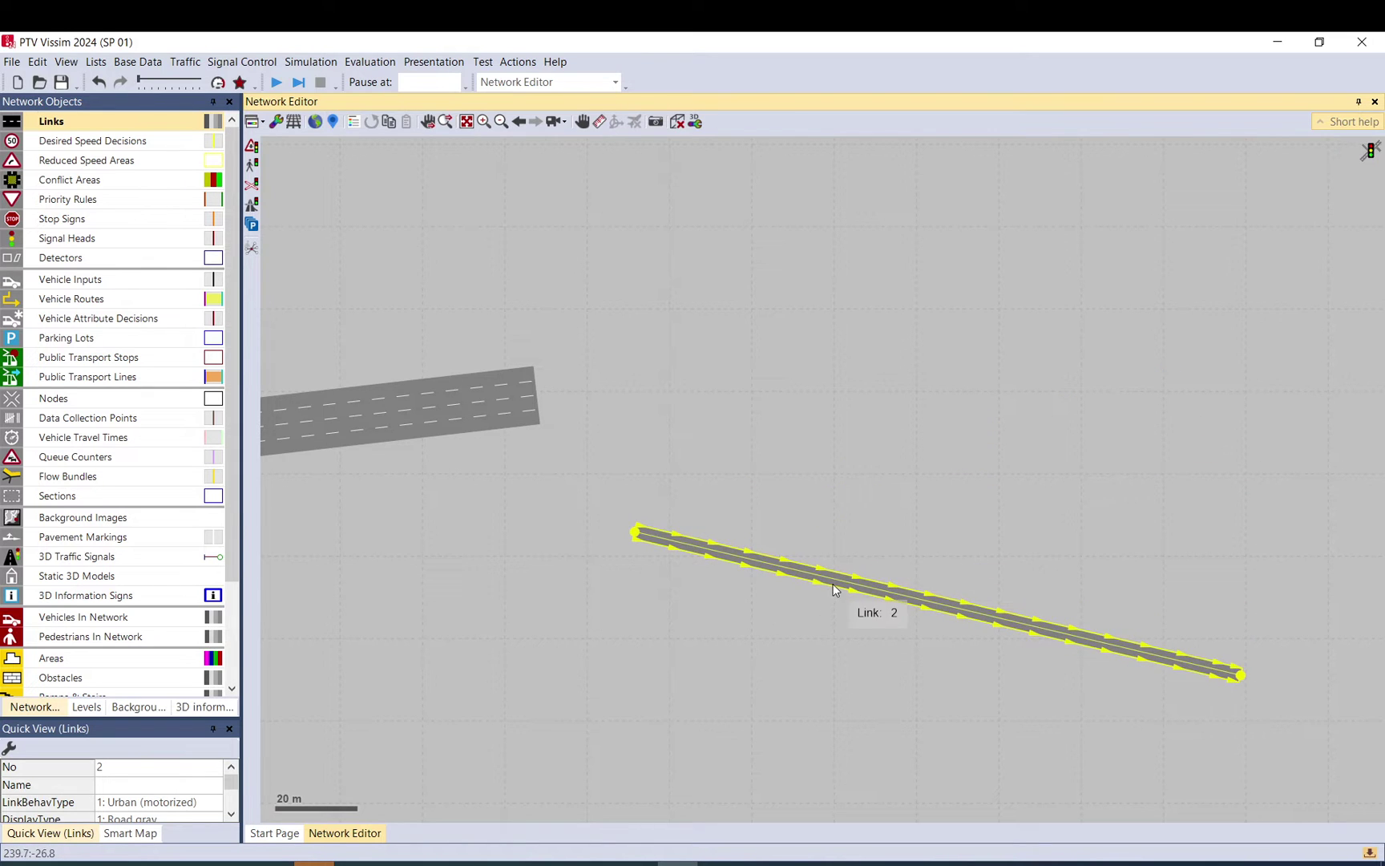
{"action": "left_click_drag", "start_coordinate": [830, 589], "coordinate": [860, 548]}
{"action": "left_click", "coordinate": [566, 386]}
Draw a third link to the upper right with three lanes
{"action": "mouse_move", "coordinate": [587, 394]}
{"action": "left_mouse_down"}
{"action": "mouse_move", "coordinate": [1169, 275]}
{"action": "mouse_move", "coordinate": [1245, 293]}
{"action": "left_mouse_up"}
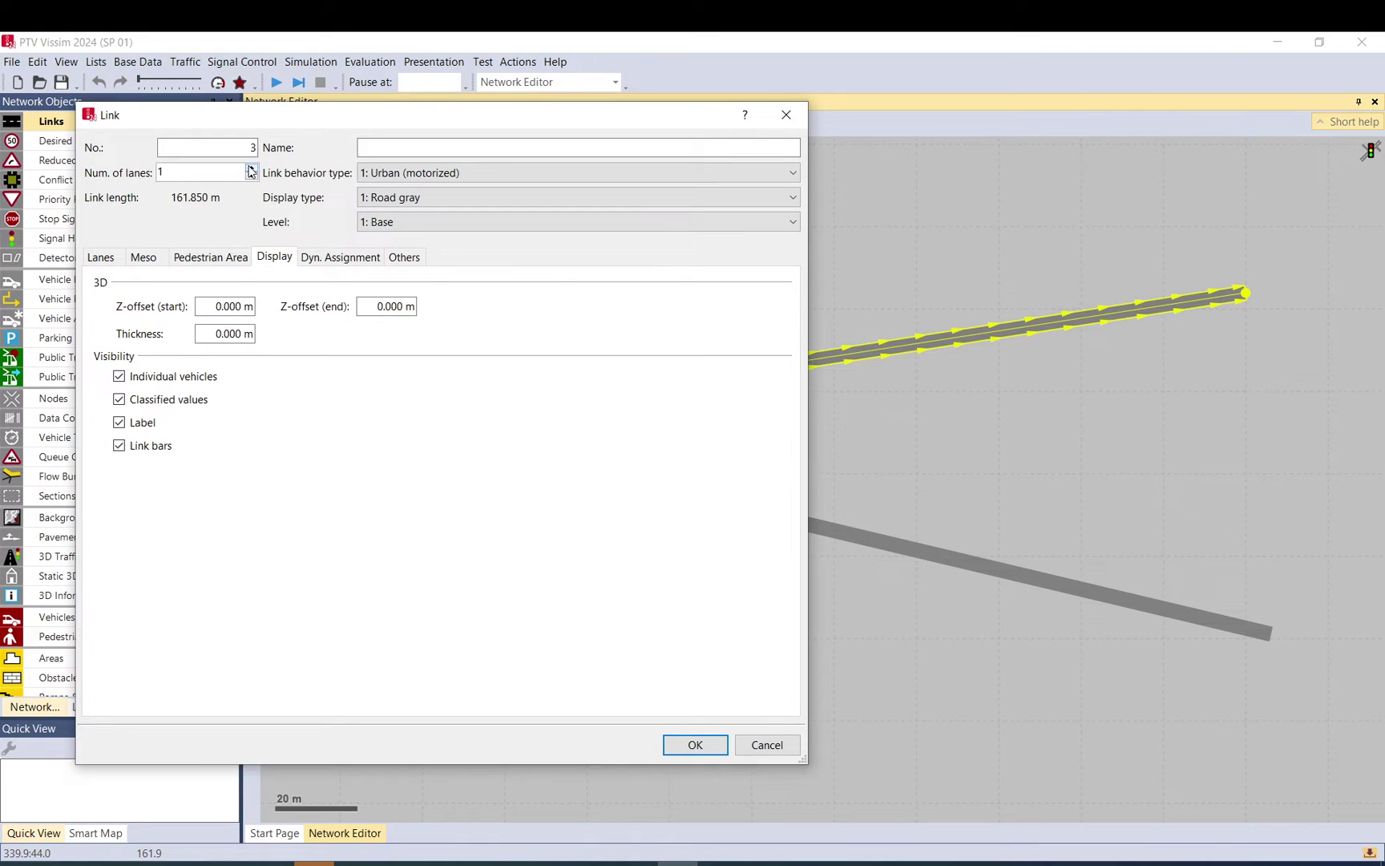
{"action": "left_click", "coordinate": [251, 171]}
{"action": "left_click", "coordinate": [251, 171]}
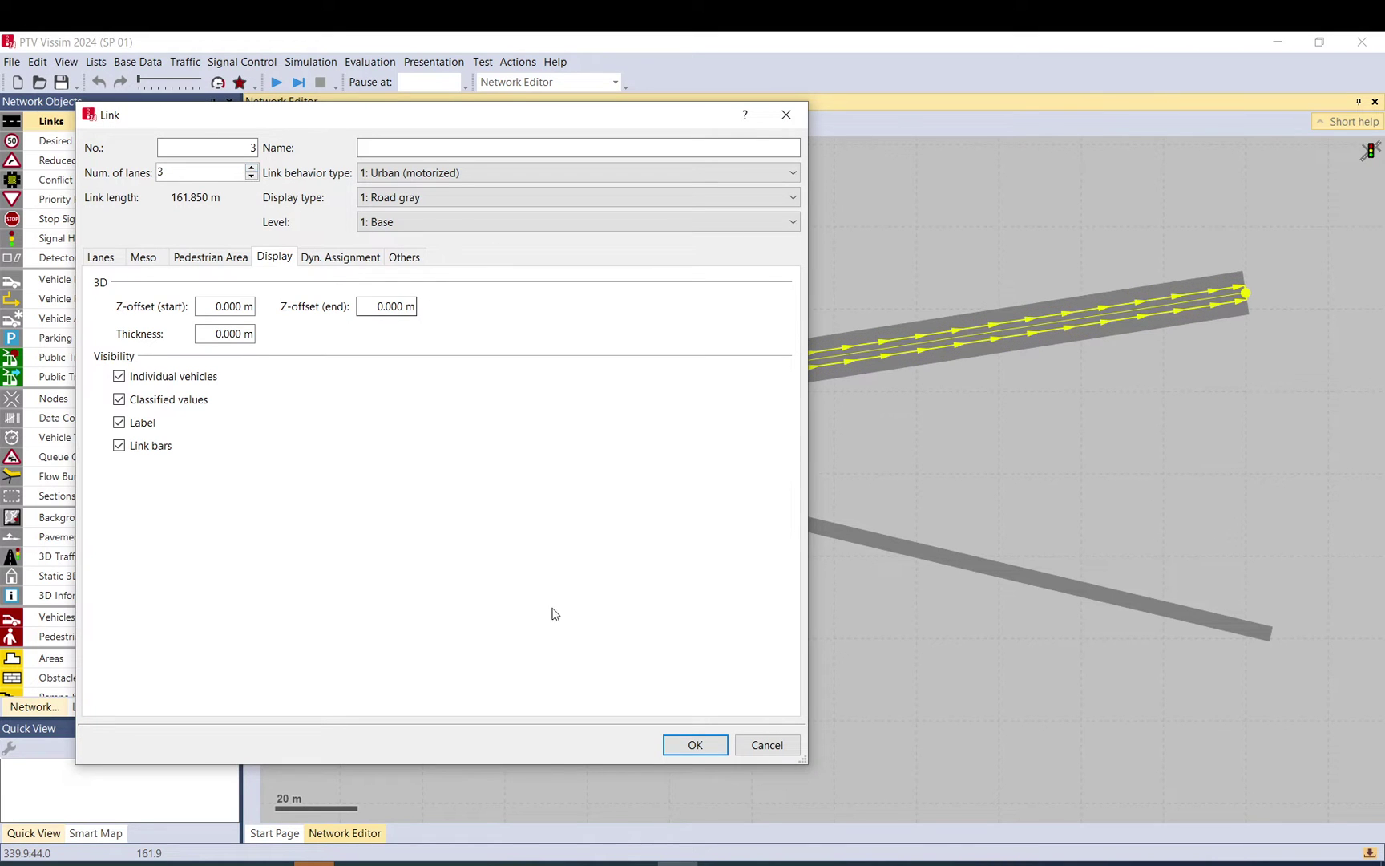
{"action": "left_click", "coordinate": [695, 743]}
{"action": "left_click", "coordinate": [762, 362]}
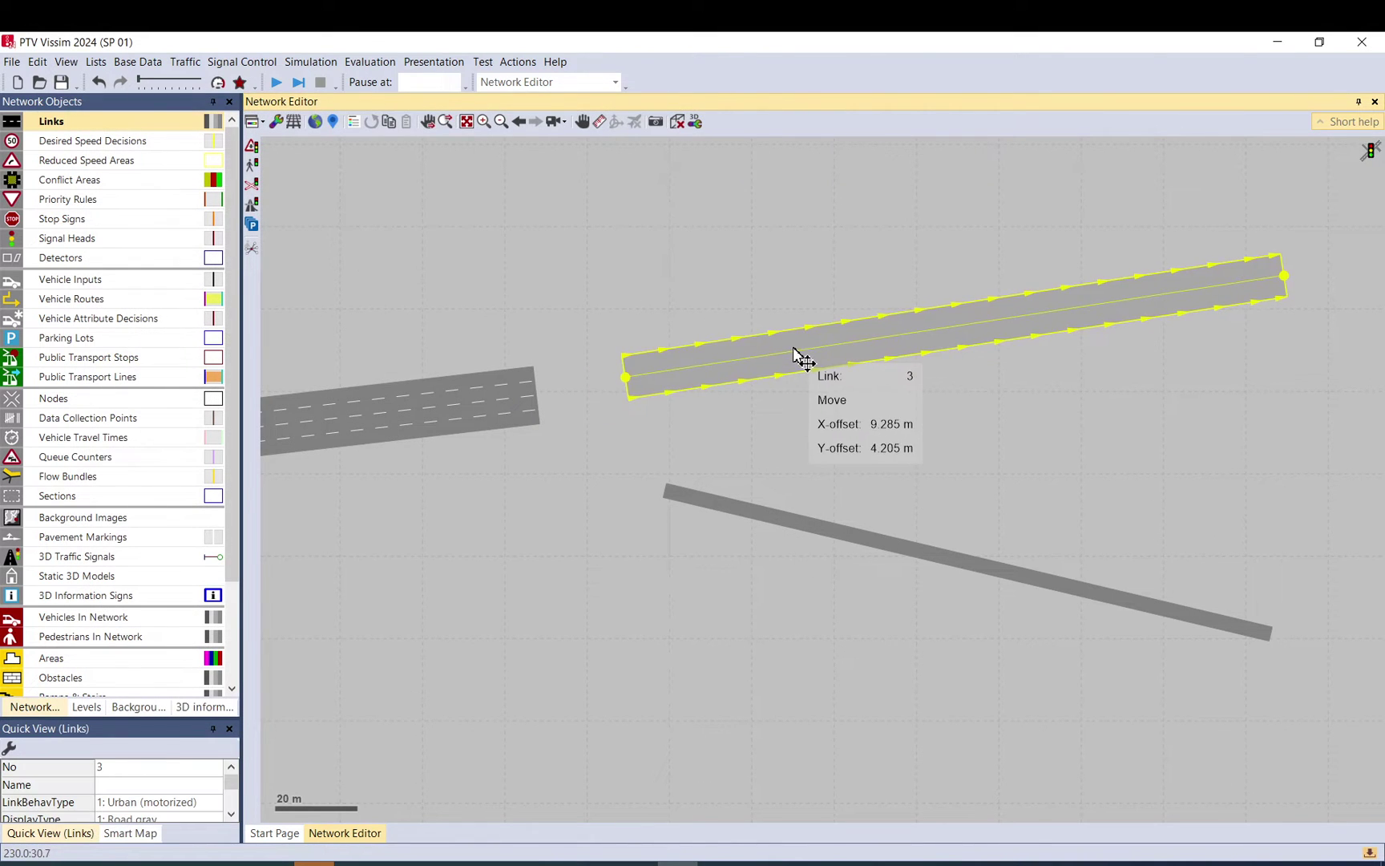
{"action": "left_click", "coordinate": [536, 382]}
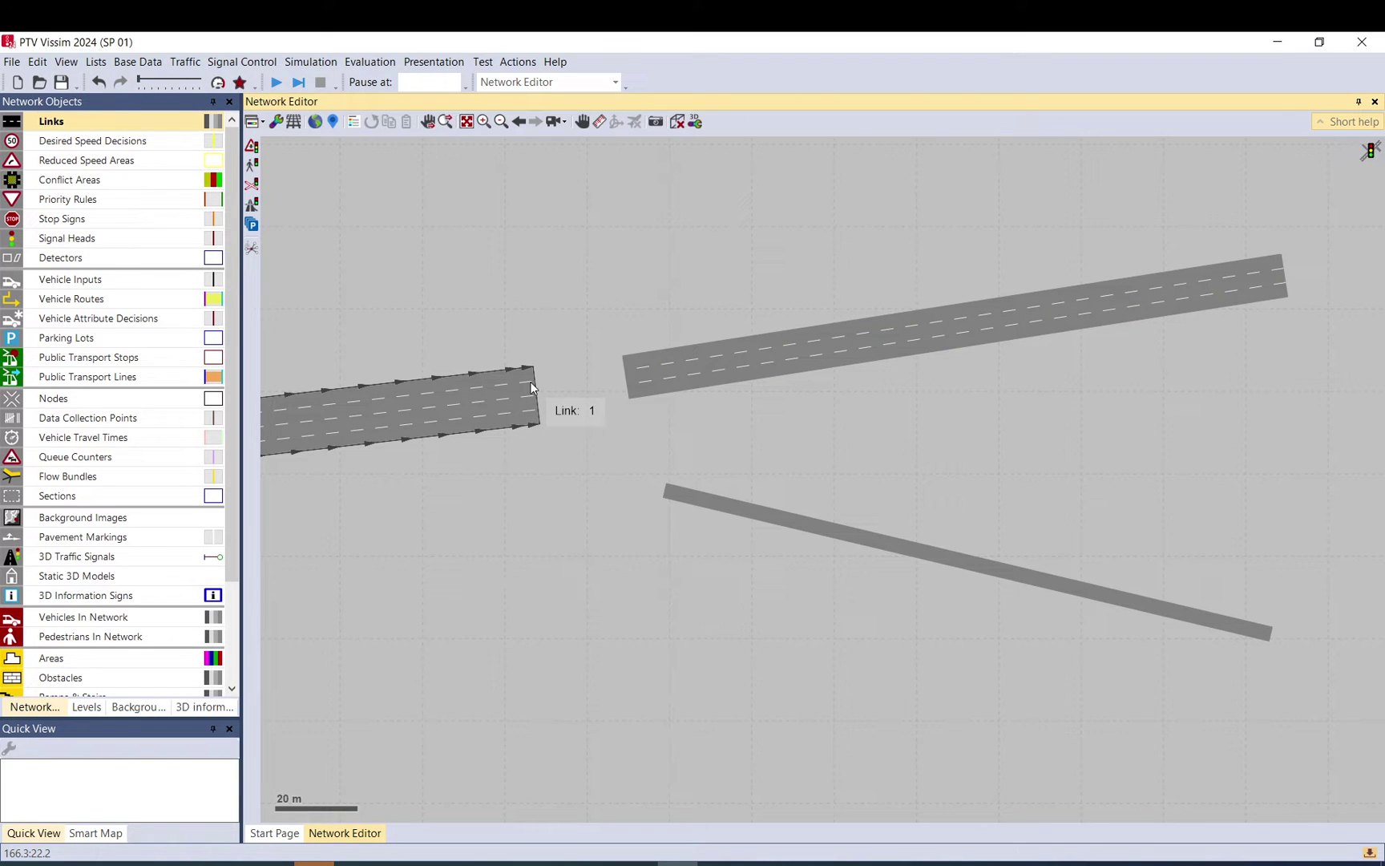
Draw connector from link 1 to link 3, mapping from-lanes 3–4 onto to-lanes 2–3
{"action": "left_click_drag", "start_coordinate": [531, 386], "coordinate": [625, 371]}
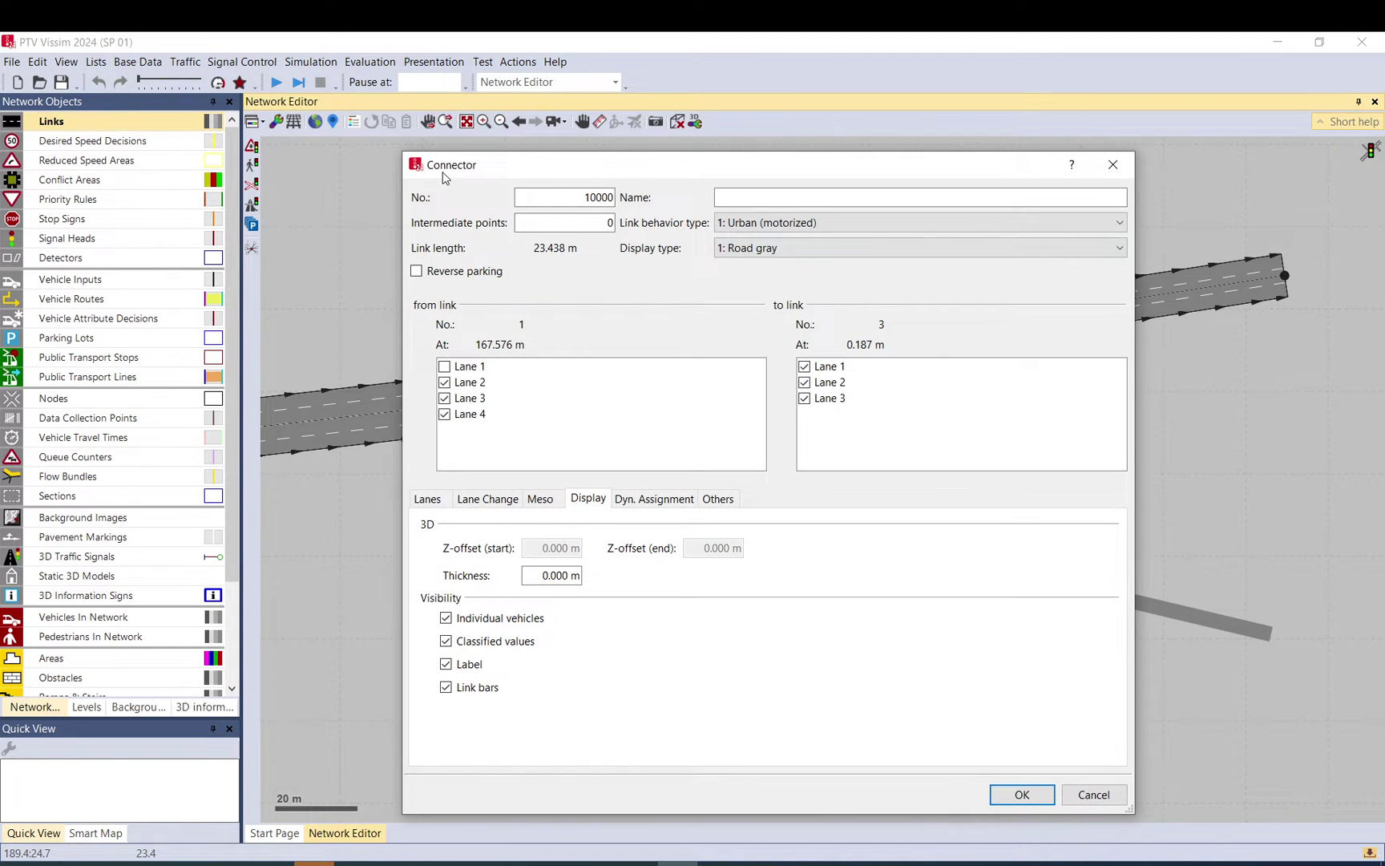
{"action": "left_click_drag", "start_coordinate": [444, 173], "coordinate": [743, 158]}
{"action": "left_click", "coordinate": [697, 366]}
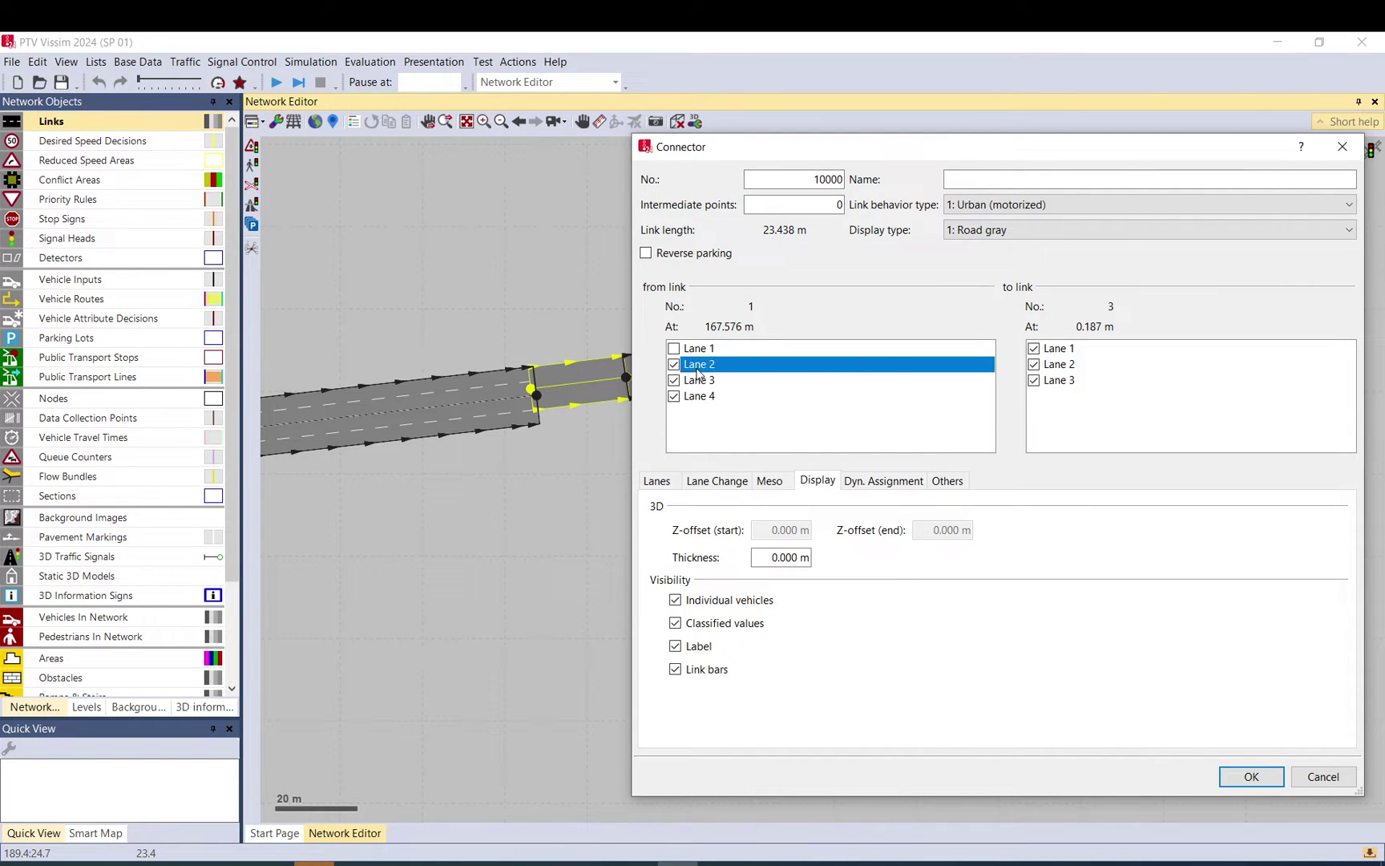
{"action": "left_click", "coordinate": [1059, 350]}
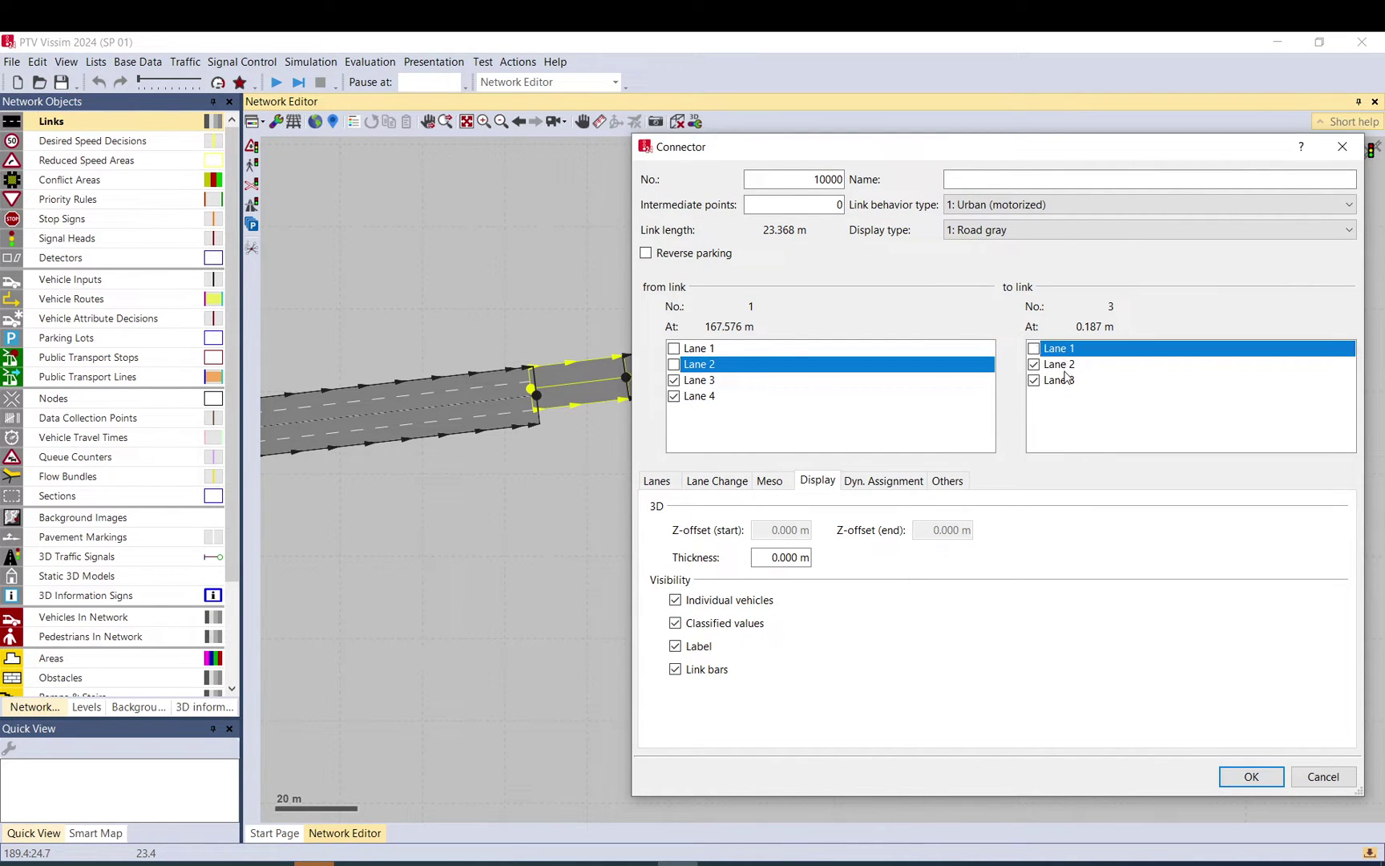
{"action": "left_click", "coordinate": [699, 382]}
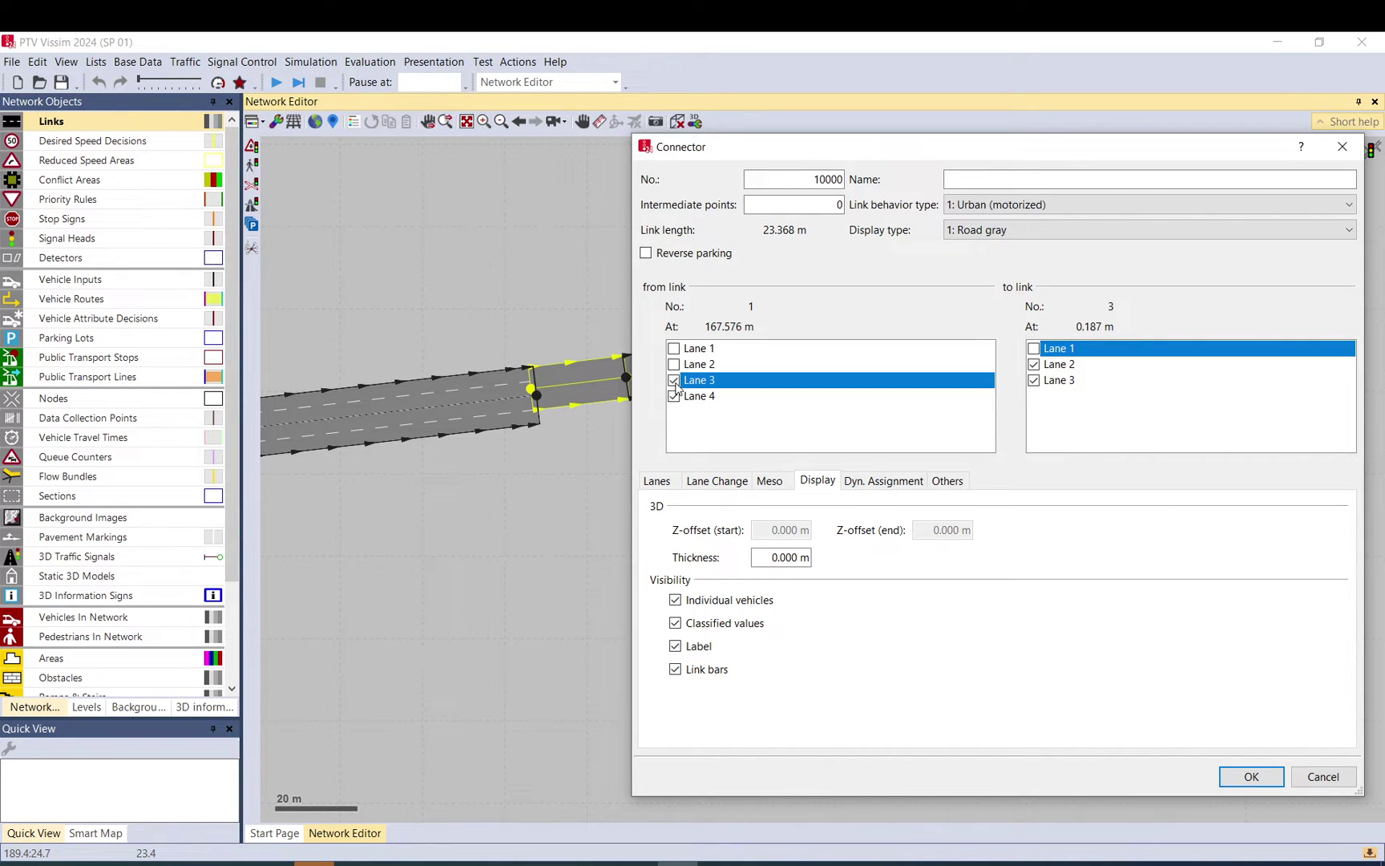
{"action": "left_click", "coordinate": [1080, 372]}
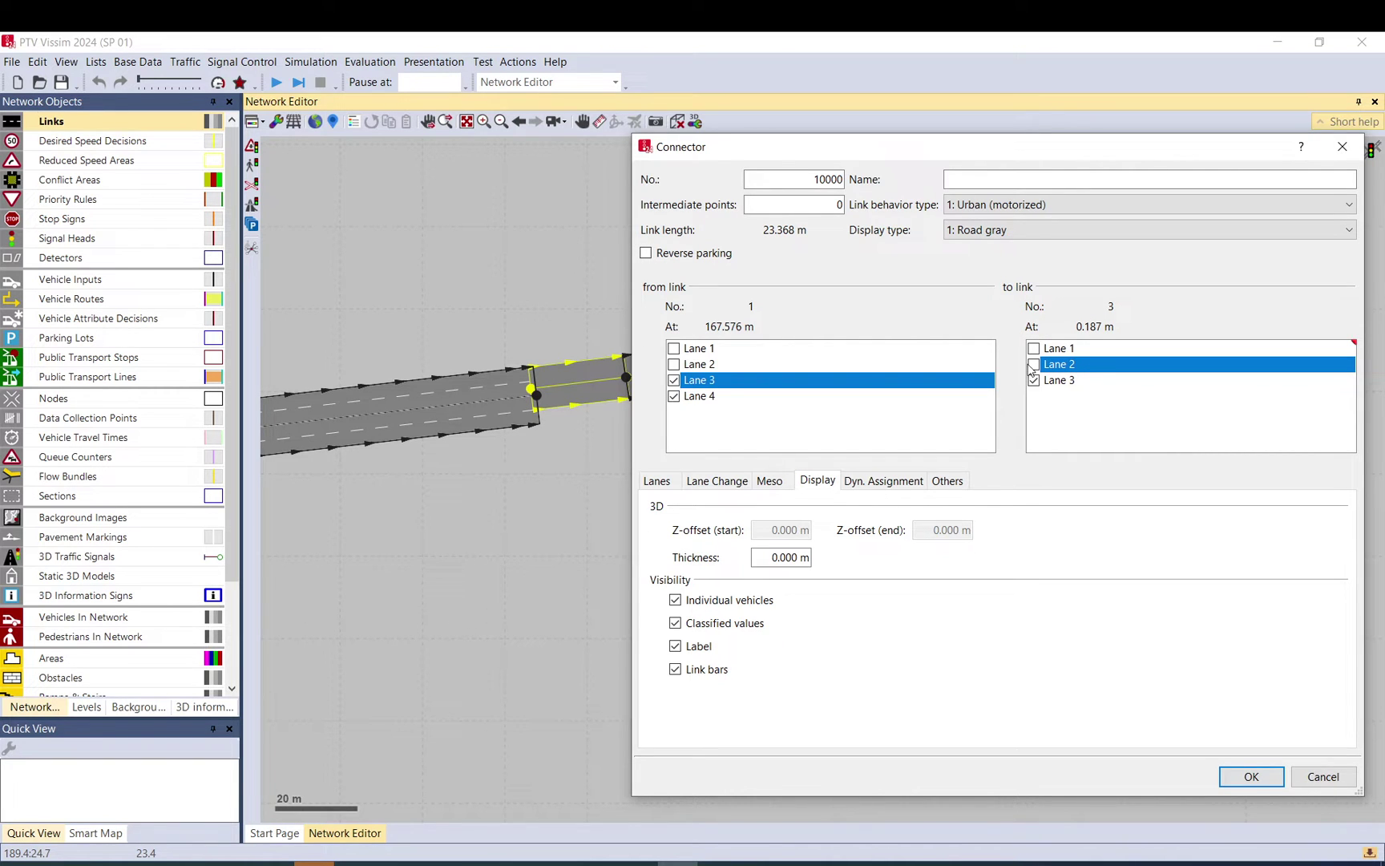
{"action": "left_click", "coordinate": [1251, 776]}
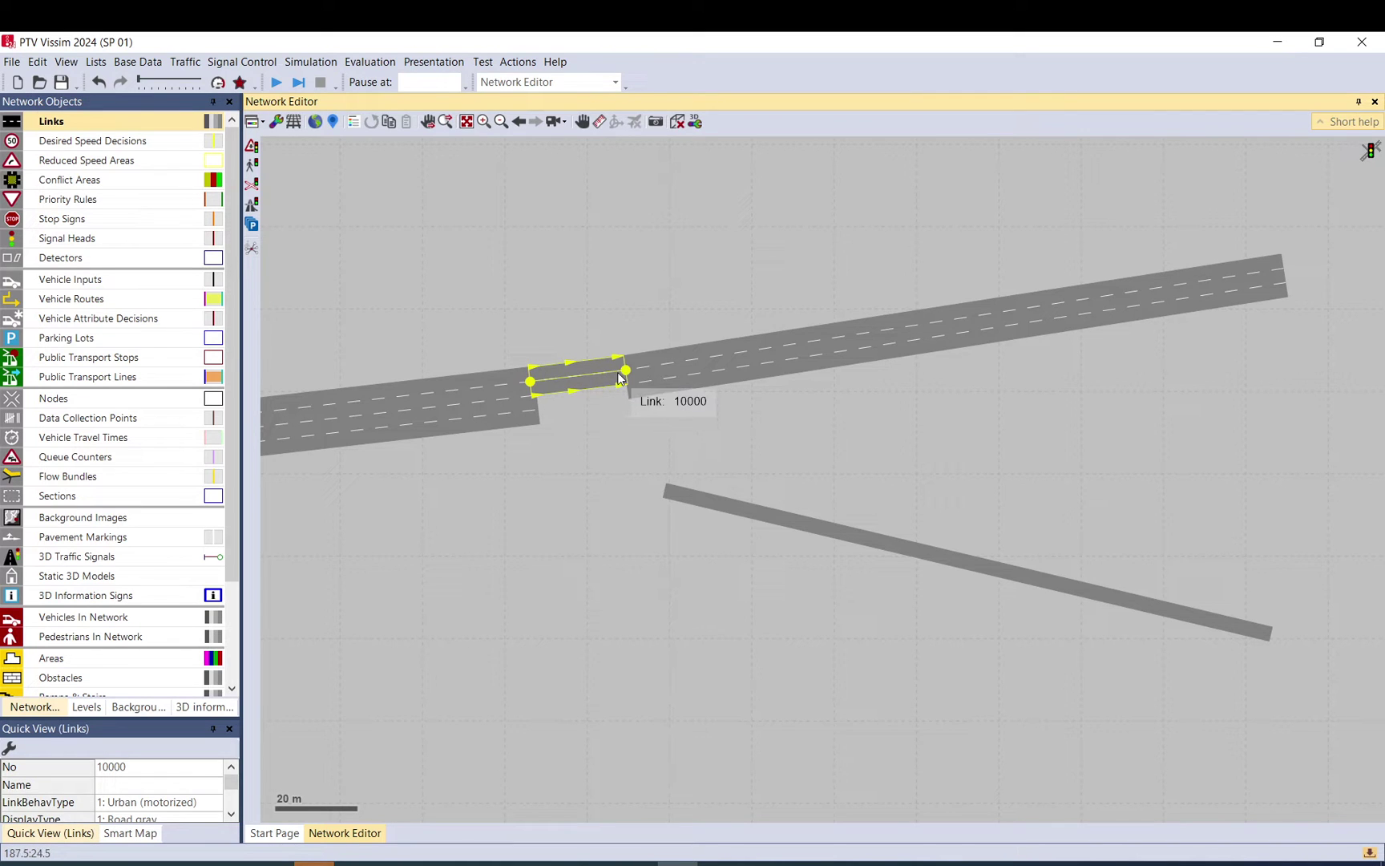
Fine-tune the connector's end points, then open link 3's properties
{"action": "left_click_drag", "start_coordinate": [625, 370], "coordinate": [631, 374]}
{"action": "mouse_move", "coordinate": [532, 385]}
{"action": "left_mouse_down"}
{"action": "mouse_move", "coordinate": [534, 413]}
{"action": "mouse_move", "coordinate": [535, 387]}
{"action": "left_mouse_up"}
{"action": "mouse_move", "coordinate": [631, 374]}
{"action": "left_mouse_down"}
{"action": "mouse_move", "coordinate": [677, 505]}
{"action": "mouse_move", "coordinate": [627, 373]}
{"action": "left_mouse_up"}
{"action": "left_click", "coordinate": [597, 415]}
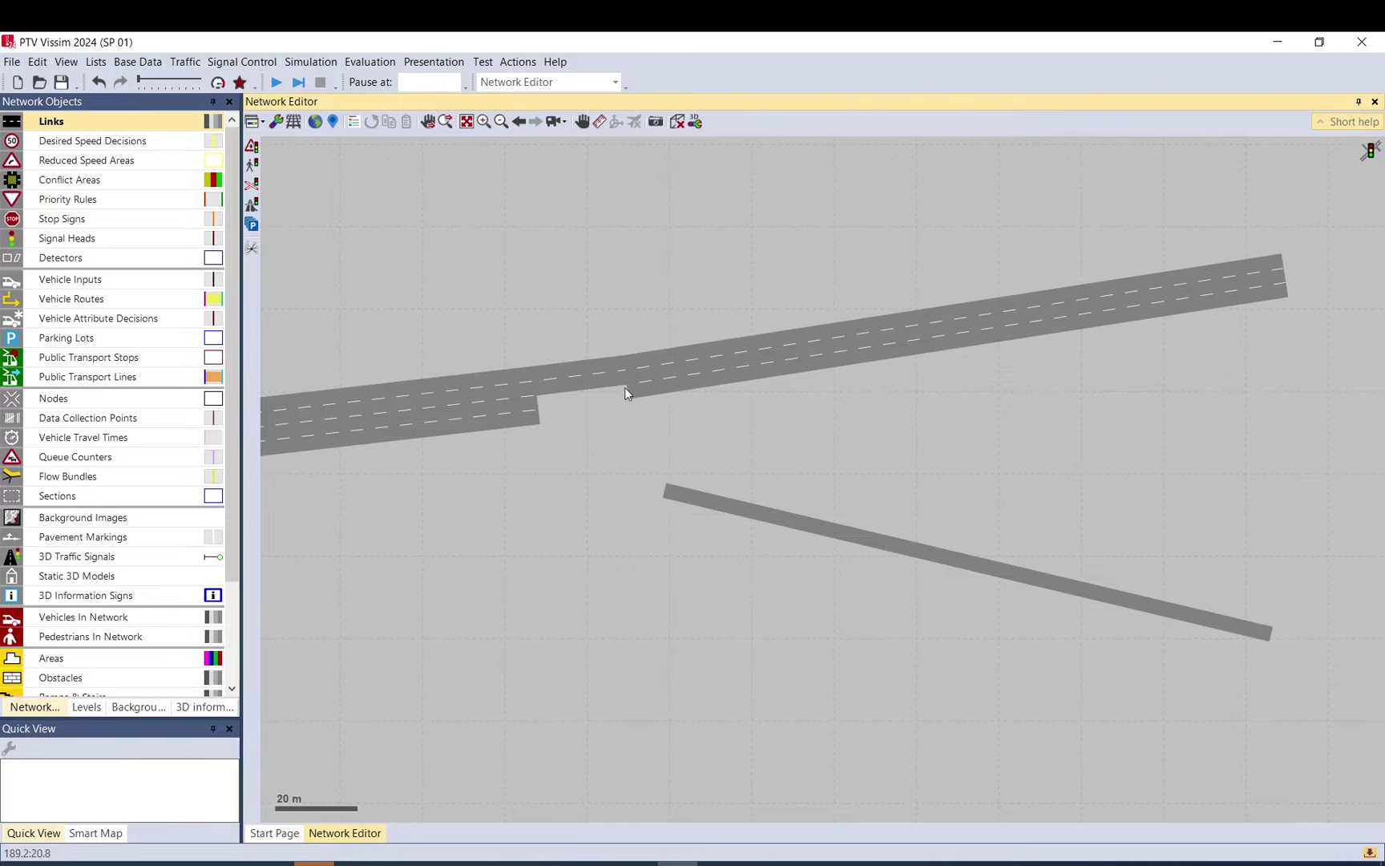
{"action": "left_click", "coordinate": [654, 373]}
{"action": "double_click", "coordinate": [654, 375]}
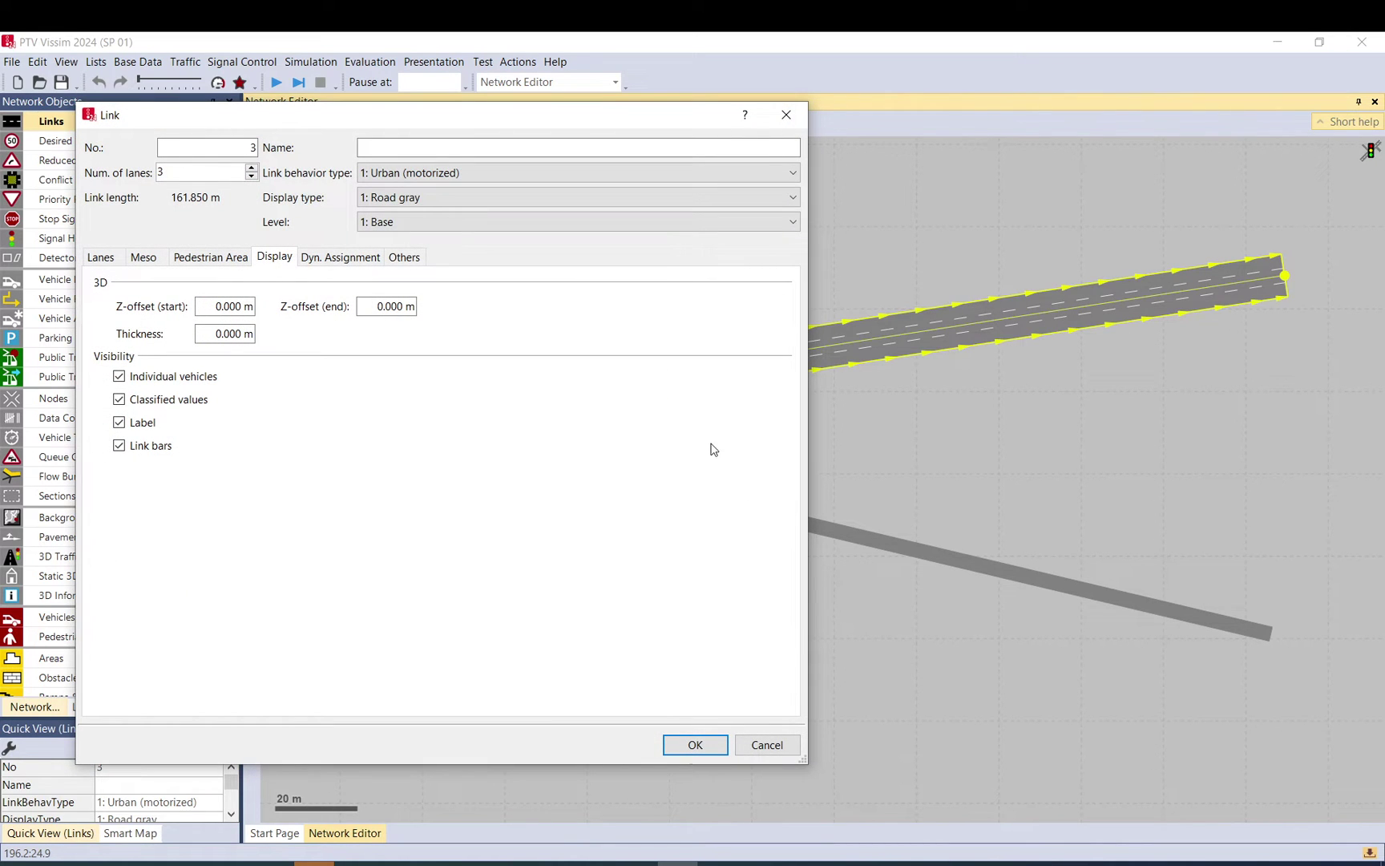
Move link 3 up and to the right
{"action": "left_click", "coordinate": [767, 756]}
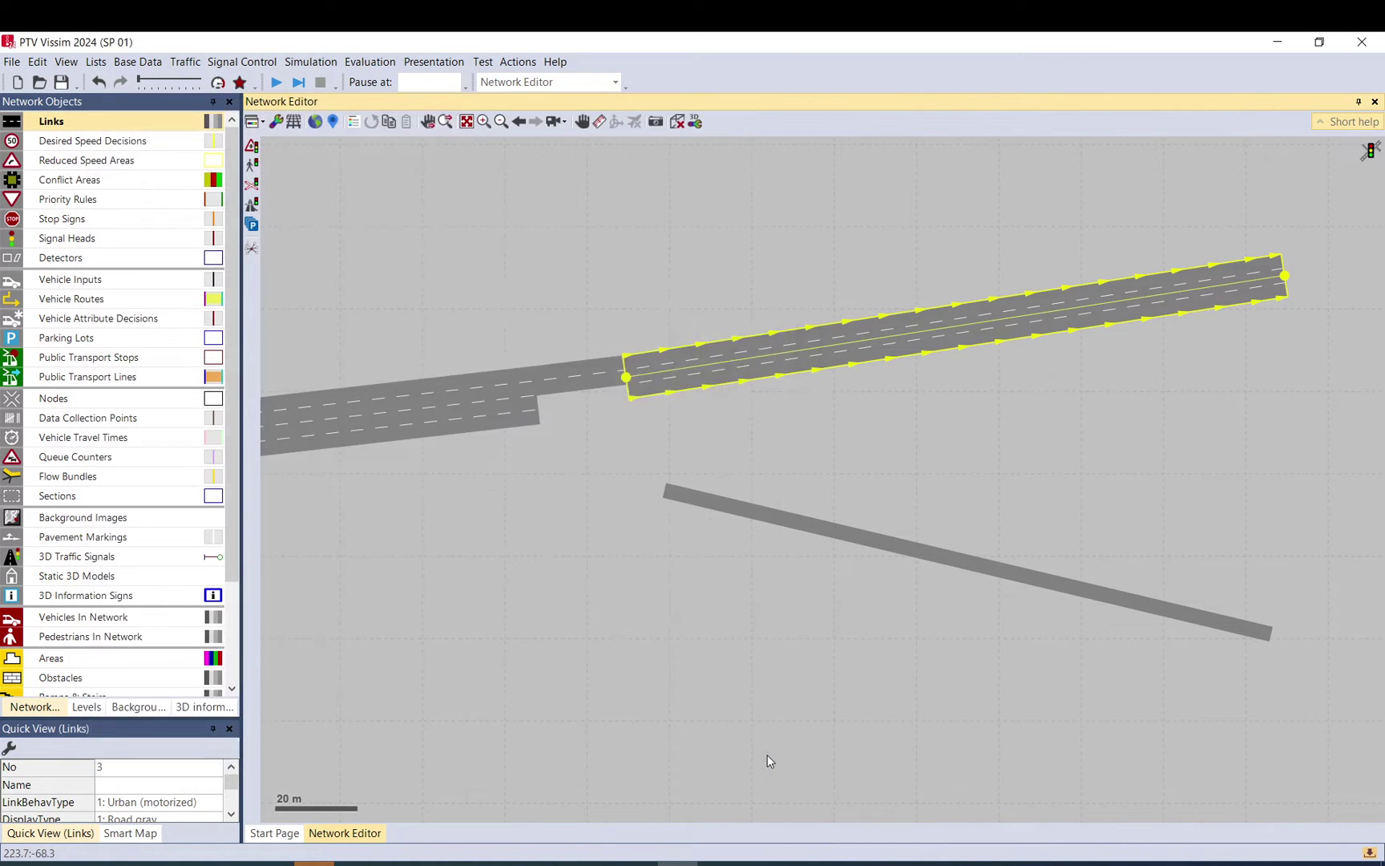
{"action": "left_click", "coordinate": [767, 754]}
{"action": "left_click_drag", "start_coordinate": [639, 370], "coordinate": [674, 336]}
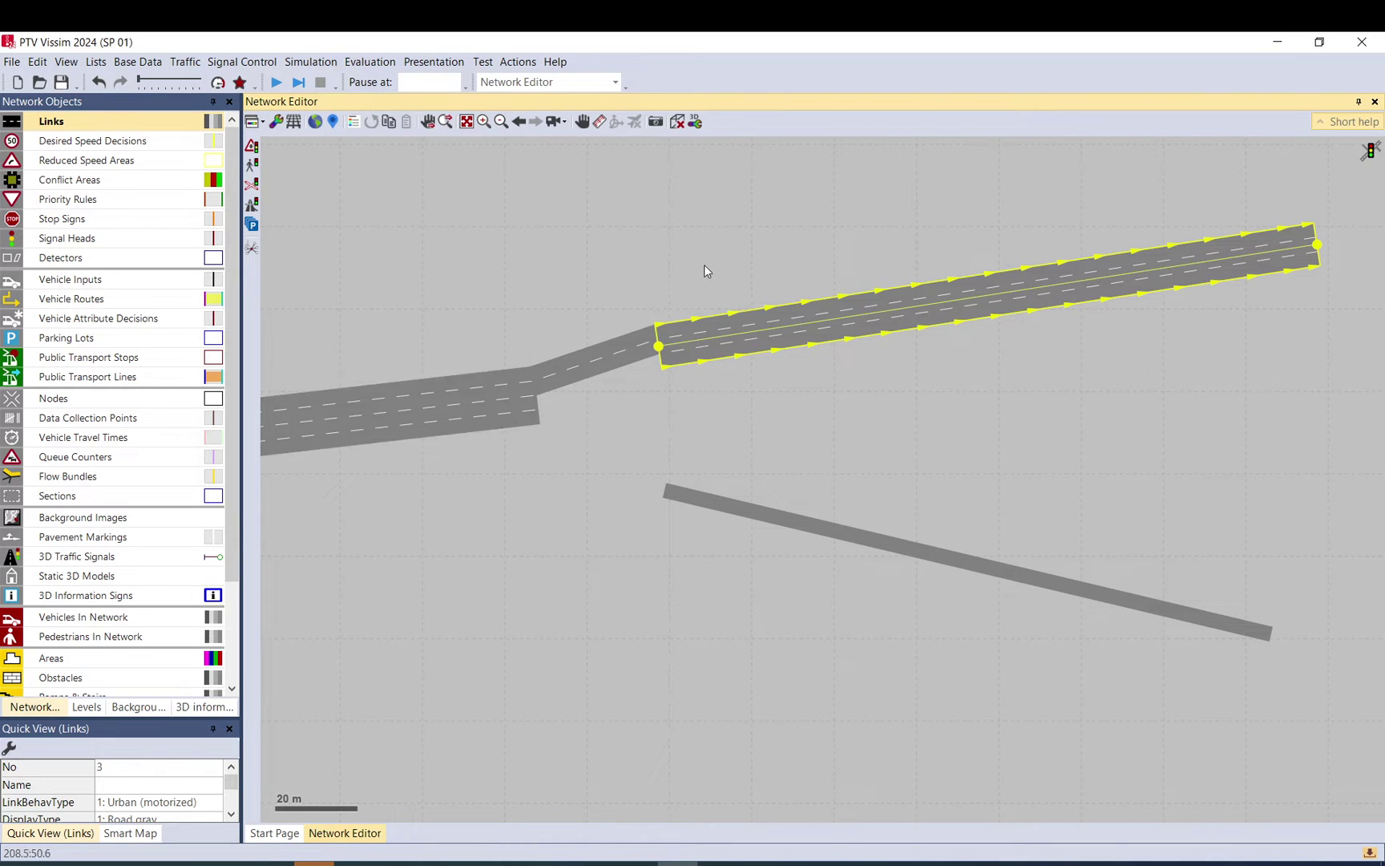
{"action": "double_click", "coordinate": [674, 346]}
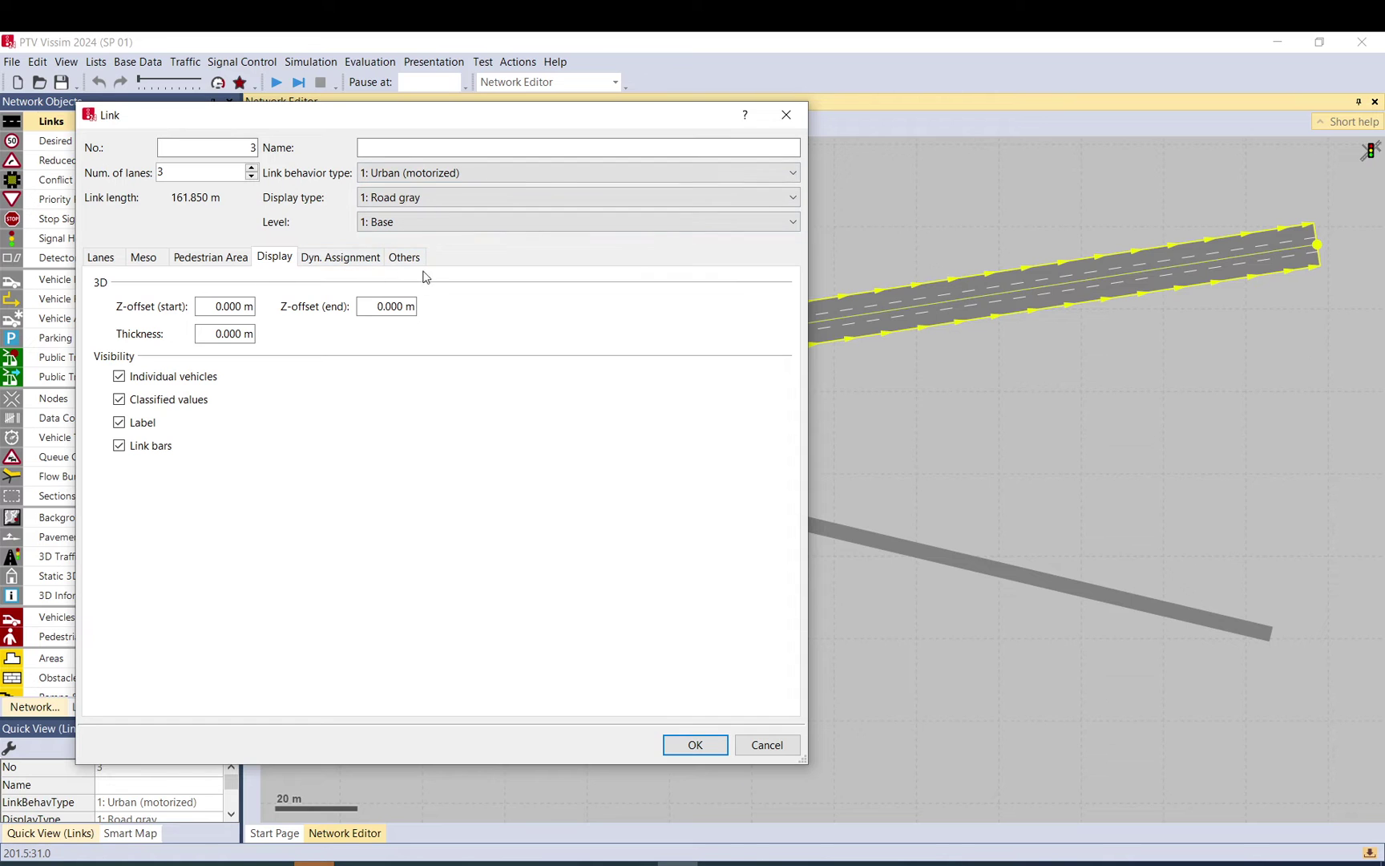
{"action": "left_click", "coordinate": [178, 261]}
{"action": "left_click", "coordinate": [275, 258]}
{"action": "left_click", "coordinate": [788, 115]}
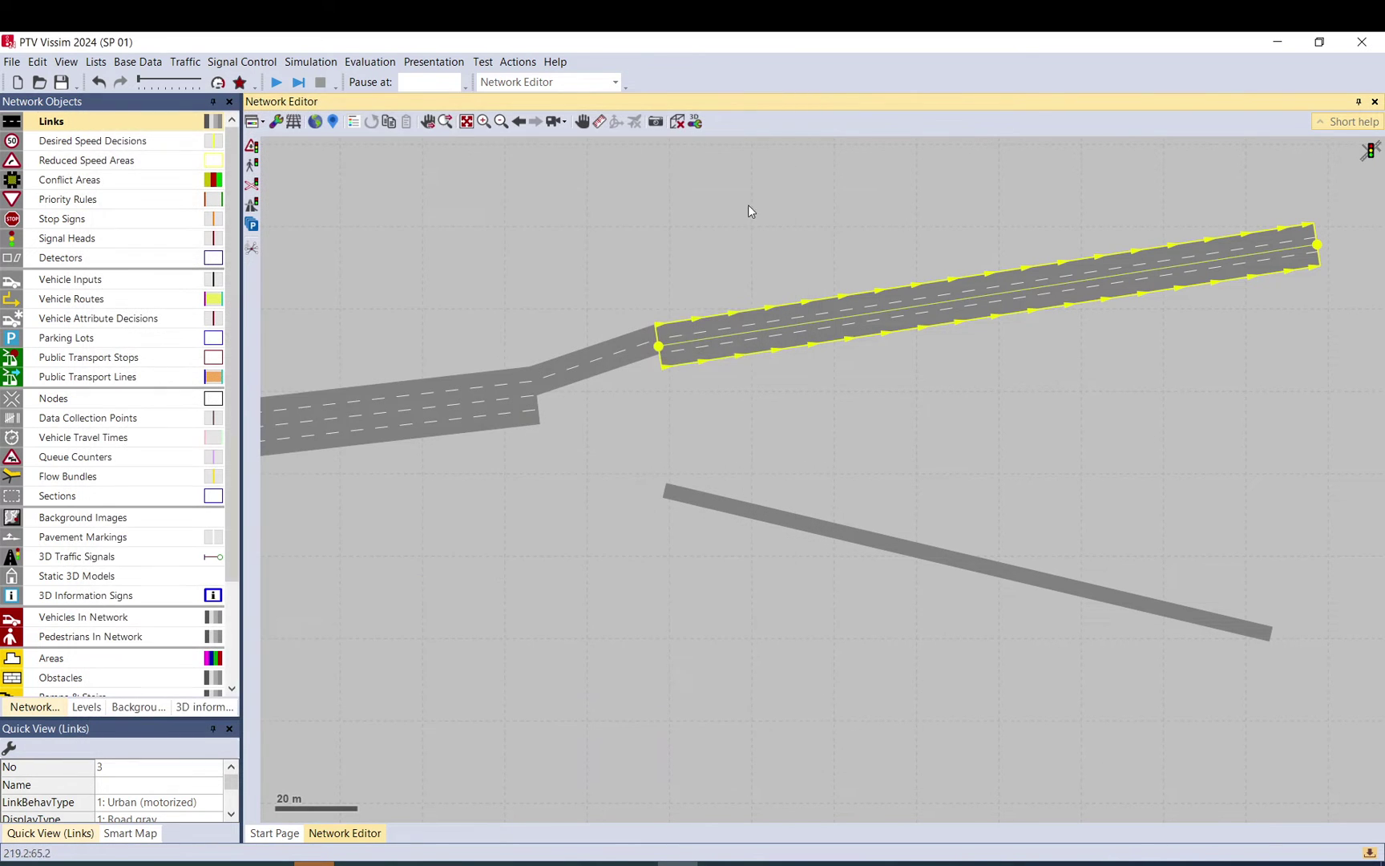
Give link 3's start point a Z-offset of 10 m
{"action": "double_click", "coordinate": [660, 348]}
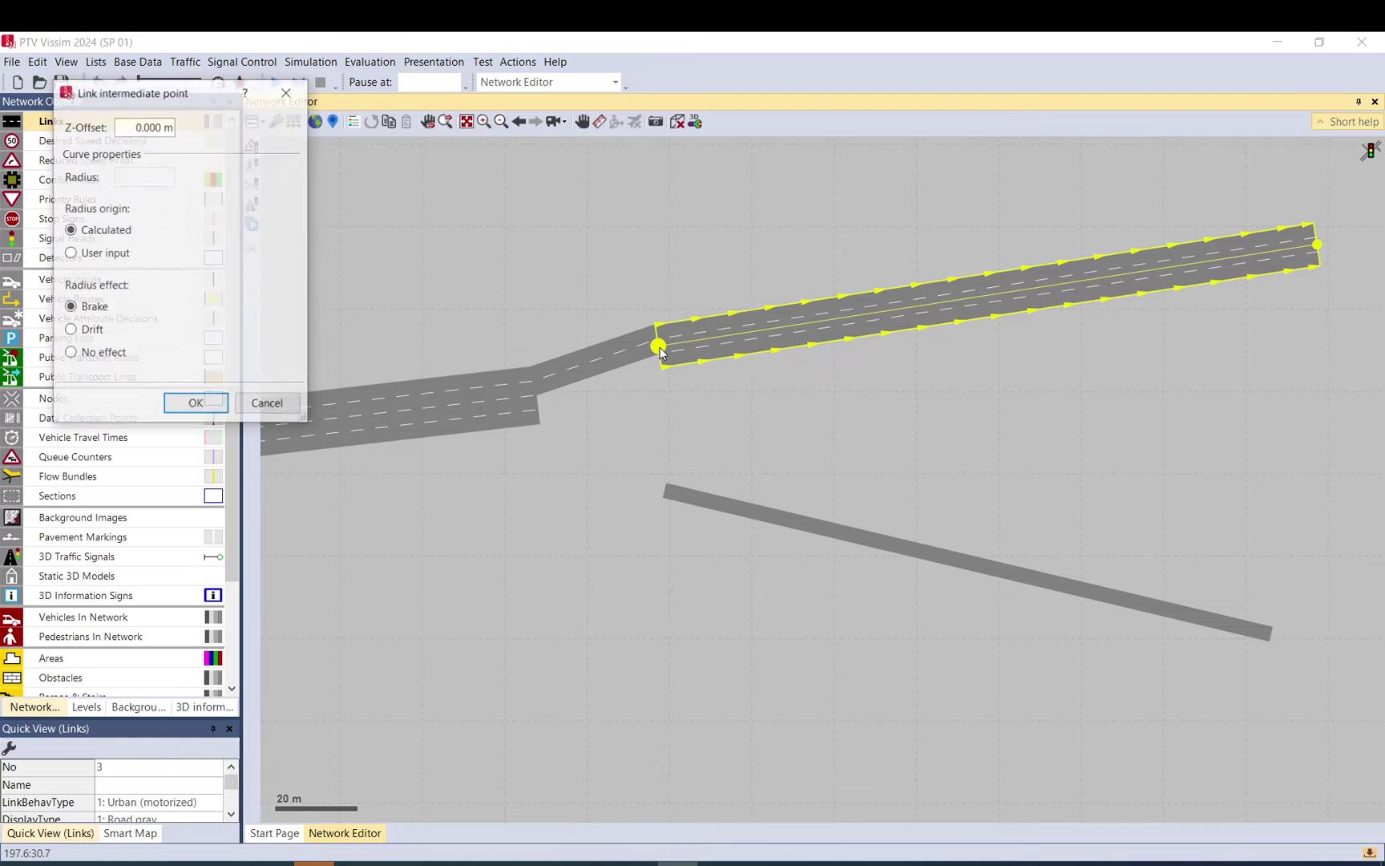
{"action": "left_click", "coordinate": [134, 128]}
{"action": "type", "text": "10"}
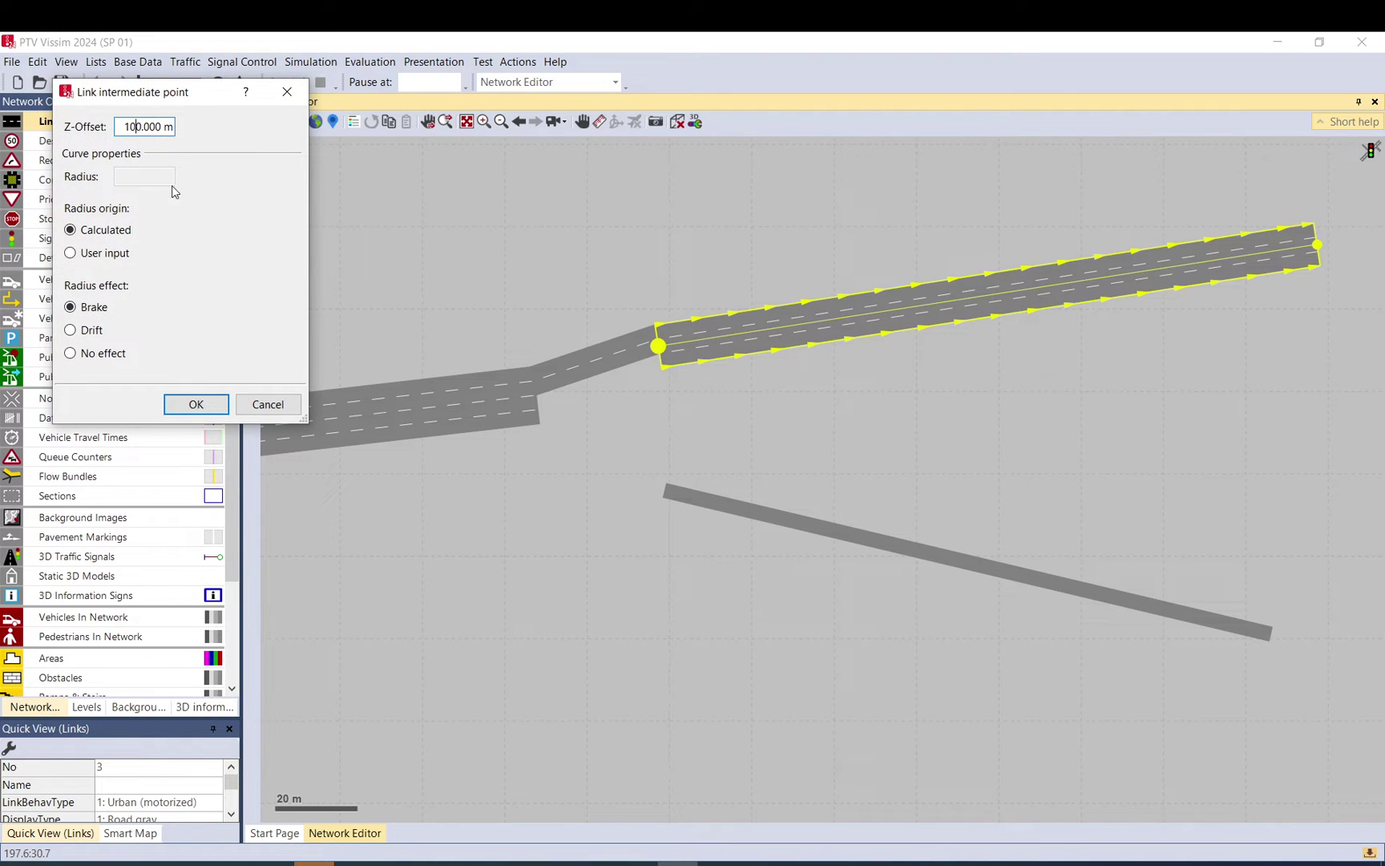
{"action": "key", "text": "BackSpace"}
{"action": "left_click", "coordinate": [196, 404]}
{"action": "left_click", "coordinate": [625, 362]}
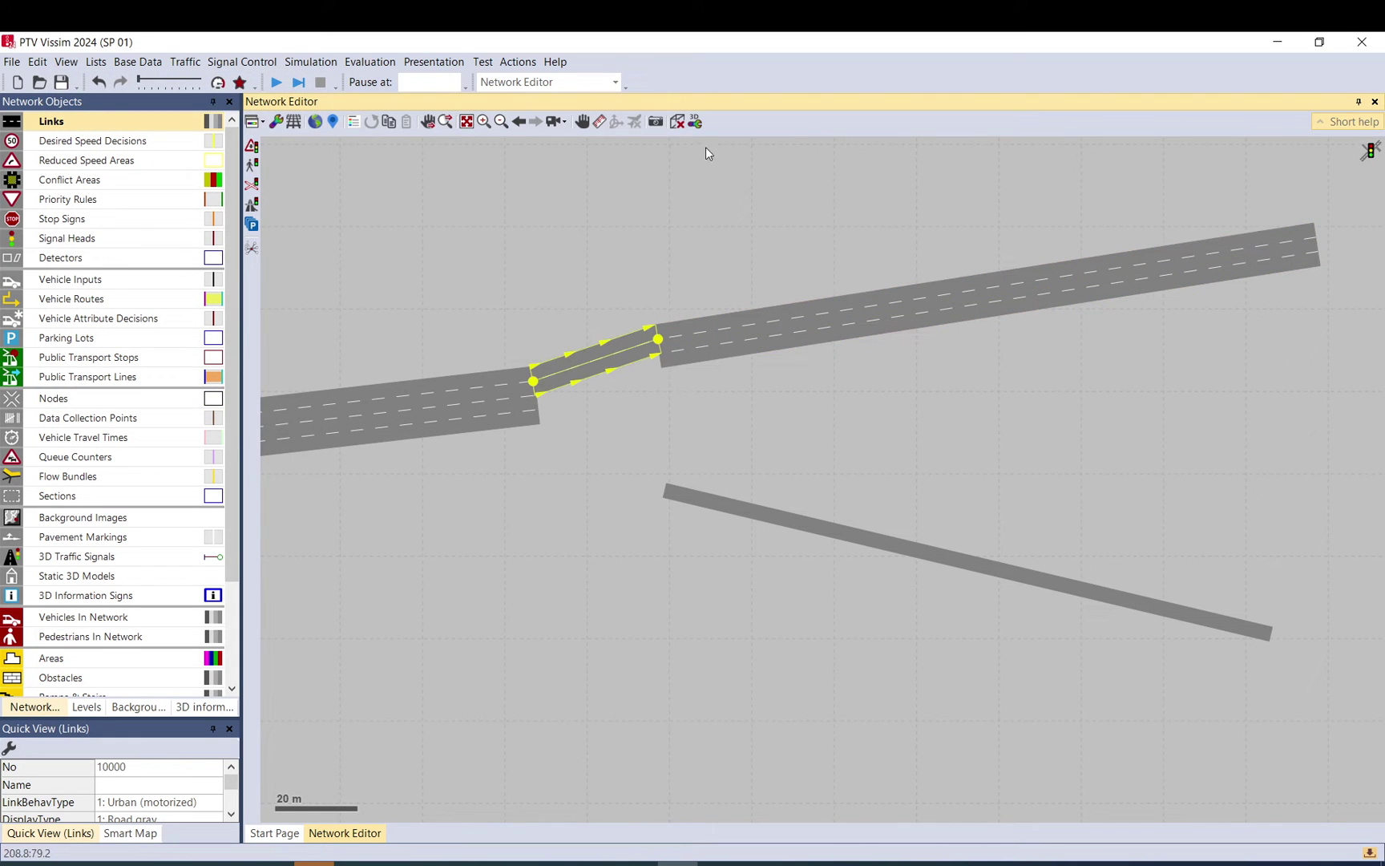
{"action": "left_click", "coordinate": [677, 121]}
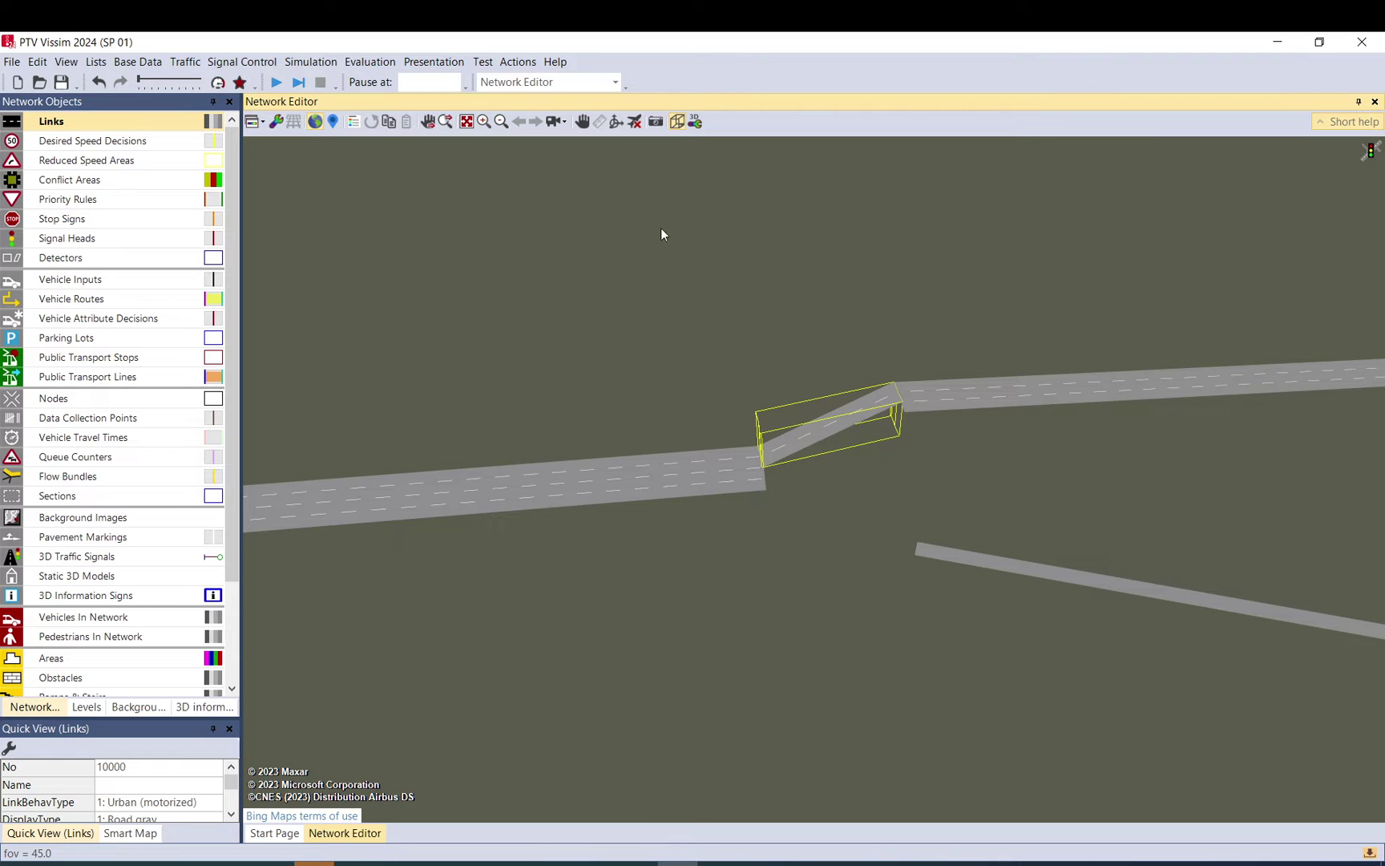
{"action": "left_click", "coordinate": [675, 122]}
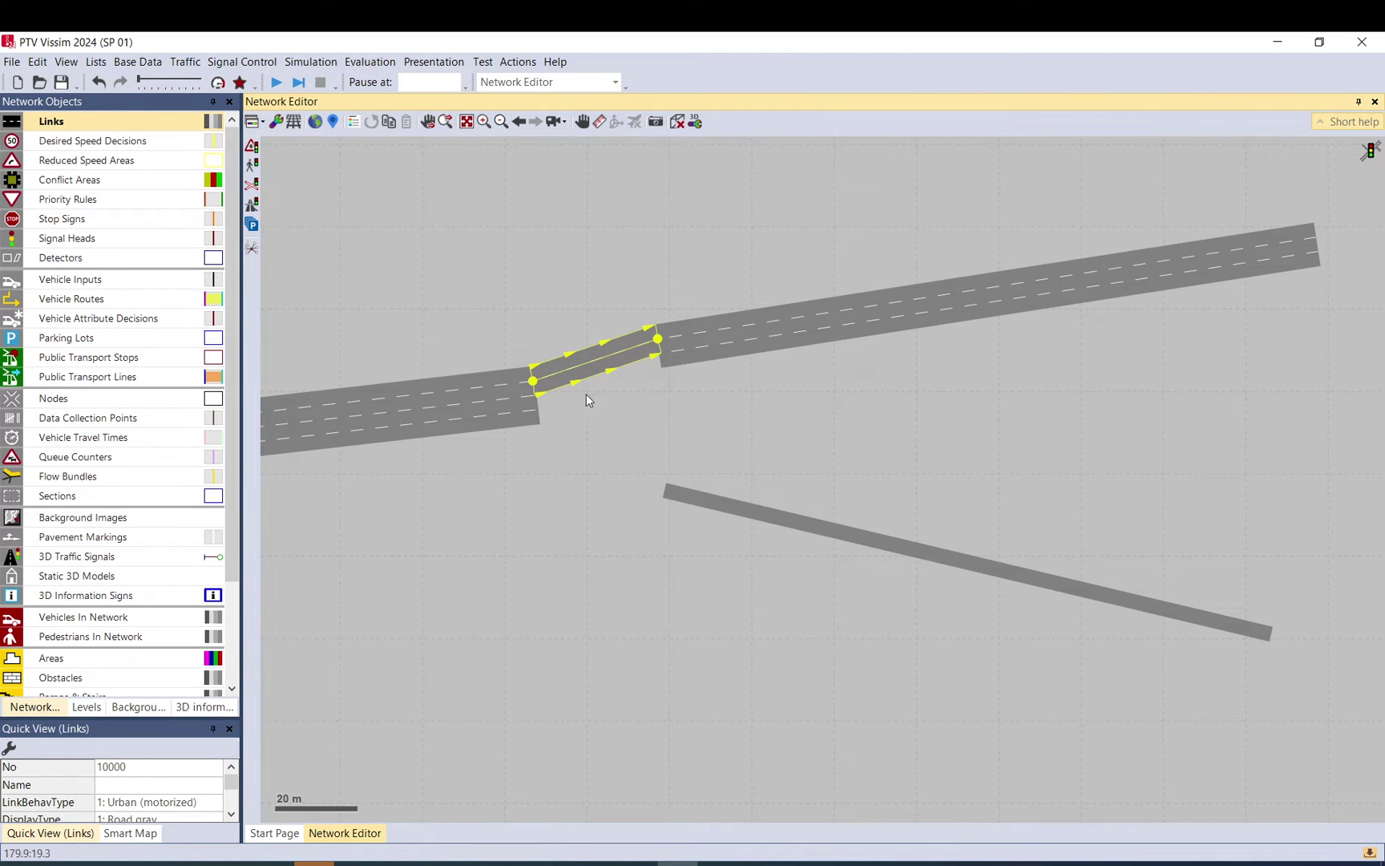
{"action": "left_click_drag", "start_coordinate": [585, 394], "coordinate": [959, 349]}
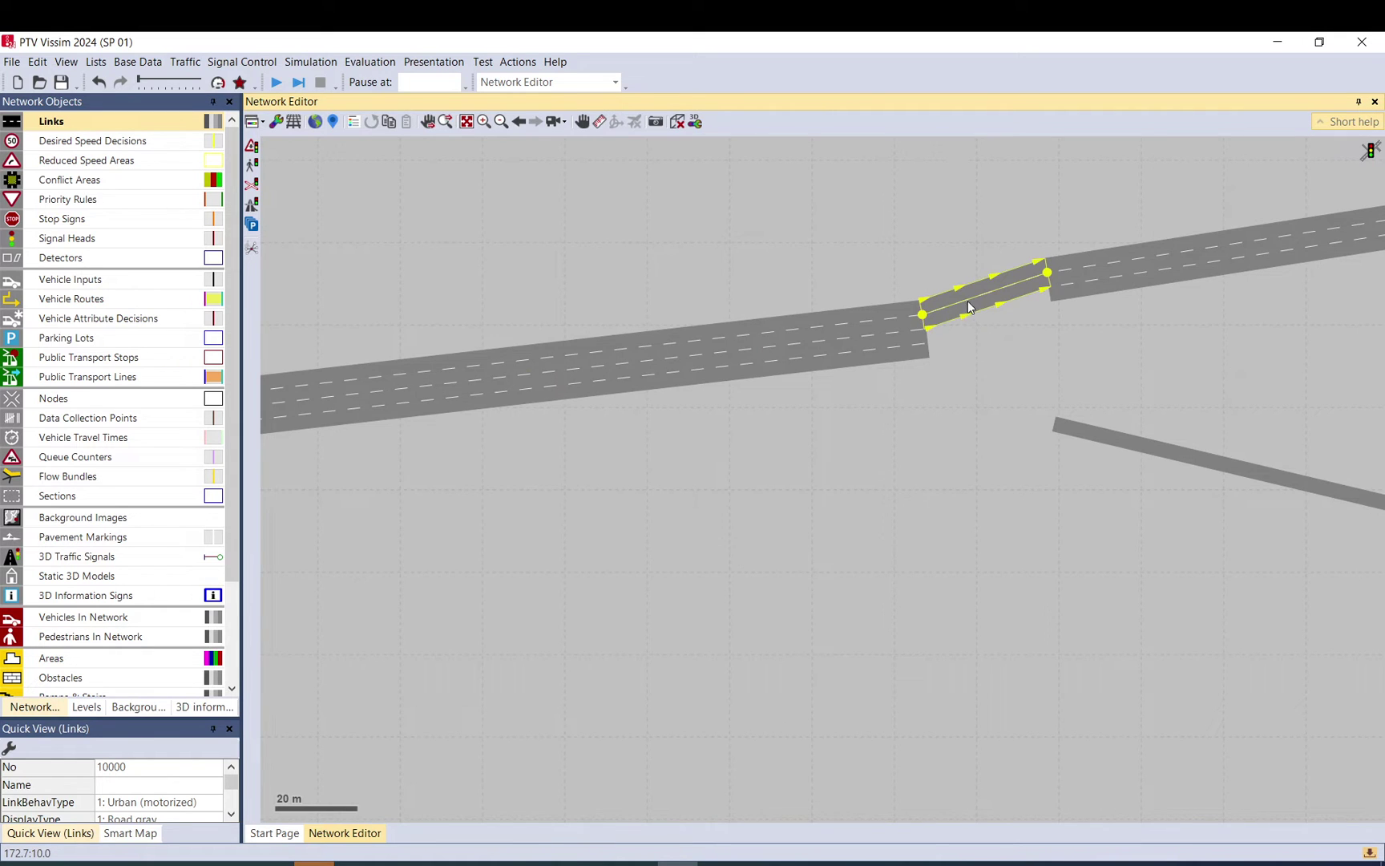
{"action": "scroll", "coordinate": [970, 309], "scroll_direction": "down", "scroll_amount": 2}
{"action": "left_click", "coordinate": [979, 340]}
{"action": "double_click", "coordinate": [977, 327]}
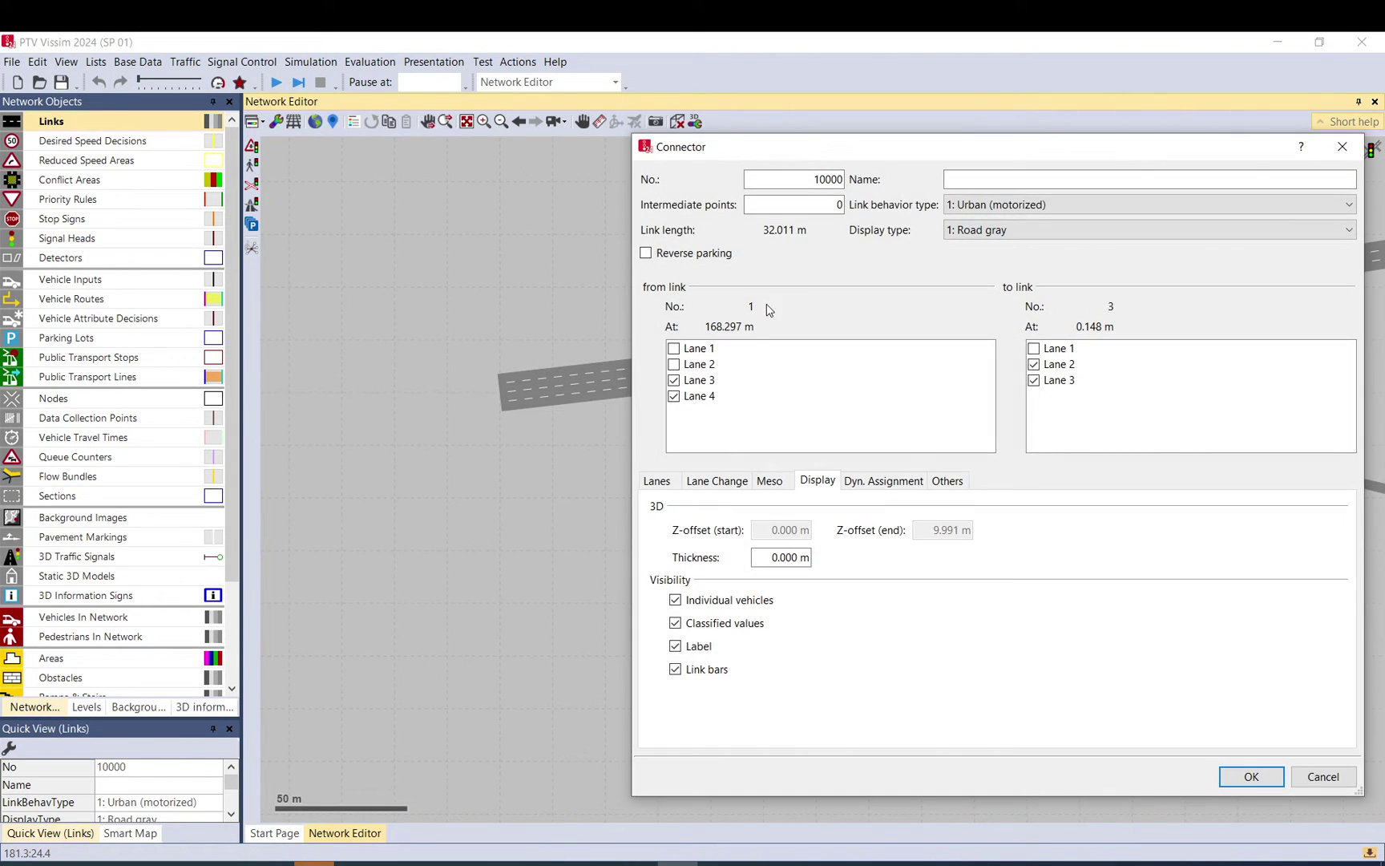
{"action": "left_click", "coordinate": [726, 483]}
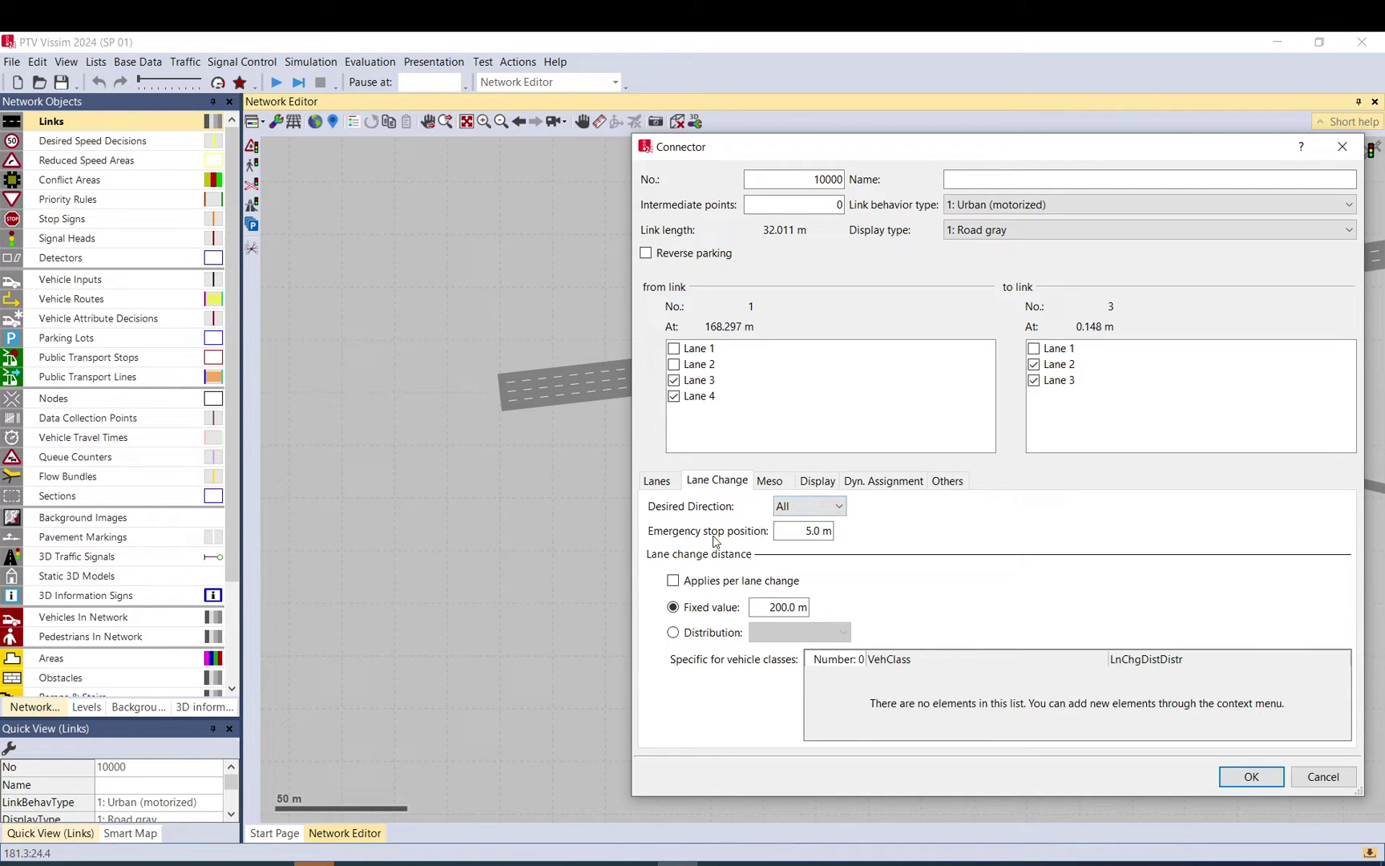
{"action": "double_click", "coordinate": [802, 531]}
{"action": "left_click_drag", "start_coordinate": [759, 607], "coordinate": [834, 602]}
{"action": "left_click", "coordinate": [1240, 775]}
{"action": "scroll", "coordinate": [706, 554], "scroll_direction": "down", "scroll_amount": 1}
{"action": "scroll", "coordinate": [458, 510], "scroll_direction": "up", "scroll_amount": 1}
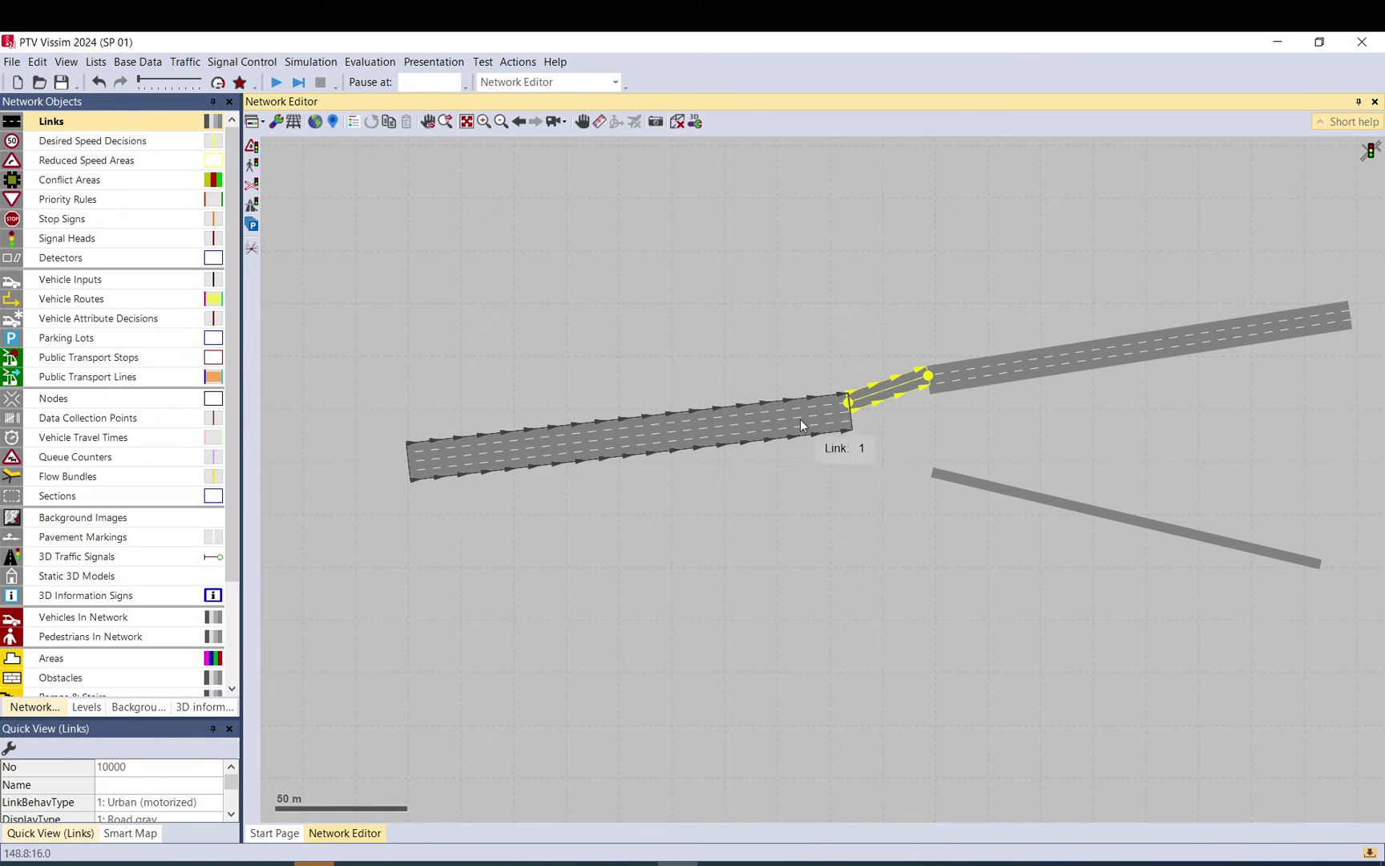
{"action": "scroll", "coordinate": [842, 409], "scroll_direction": "up", "scroll_amount": 3}
{"action": "left_click_drag", "start_coordinate": [876, 446], "coordinate": [840, 470]}
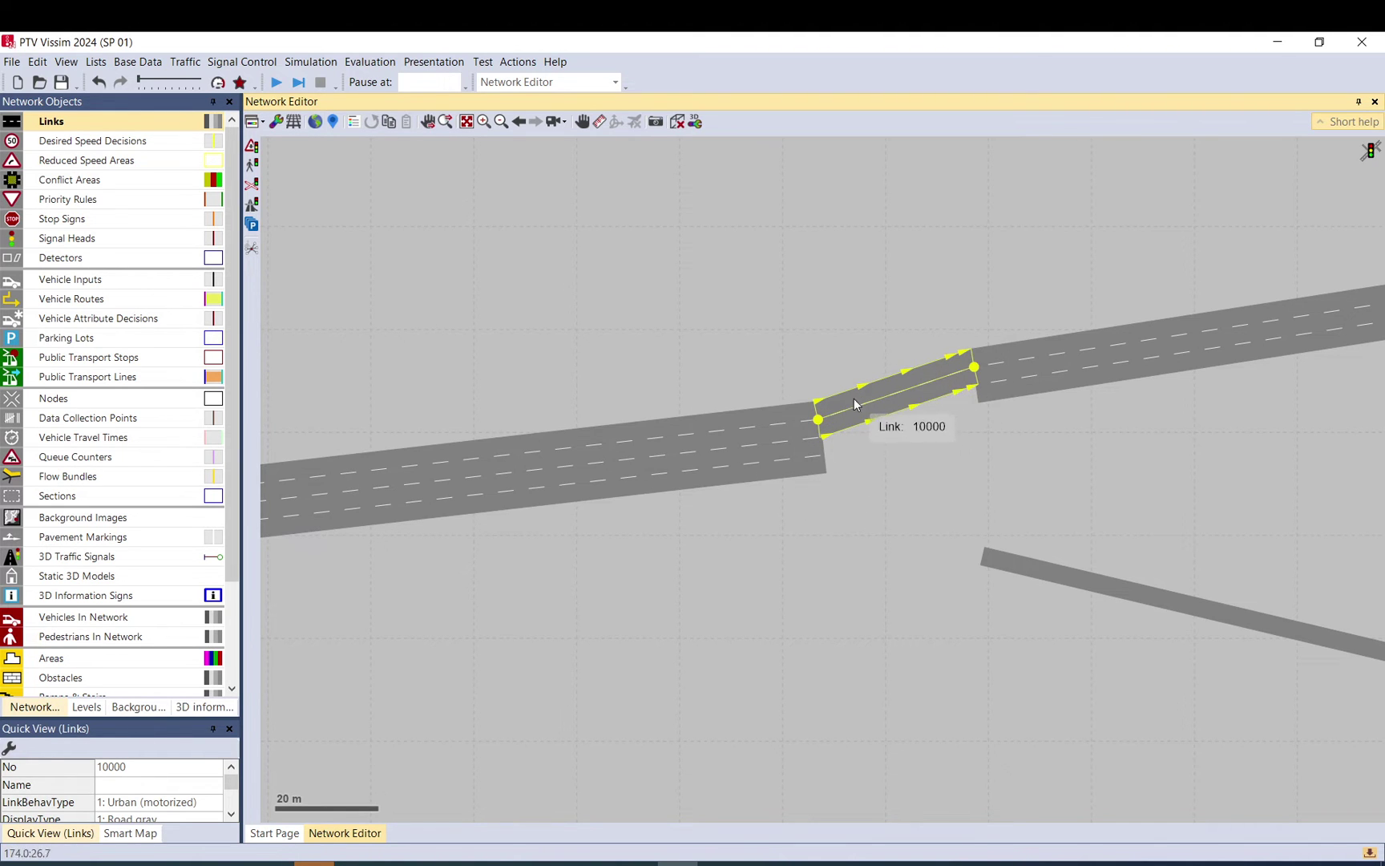
{"action": "left_click_drag", "start_coordinate": [853, 399], "coordinate": [1034, 336]}
{"action": "double_click", "coordinate": [1028, 353]}
{"action": "left_click", "coordinate": [769, 608]}
{"action": "double_click", "coordinate": [770, 608]}
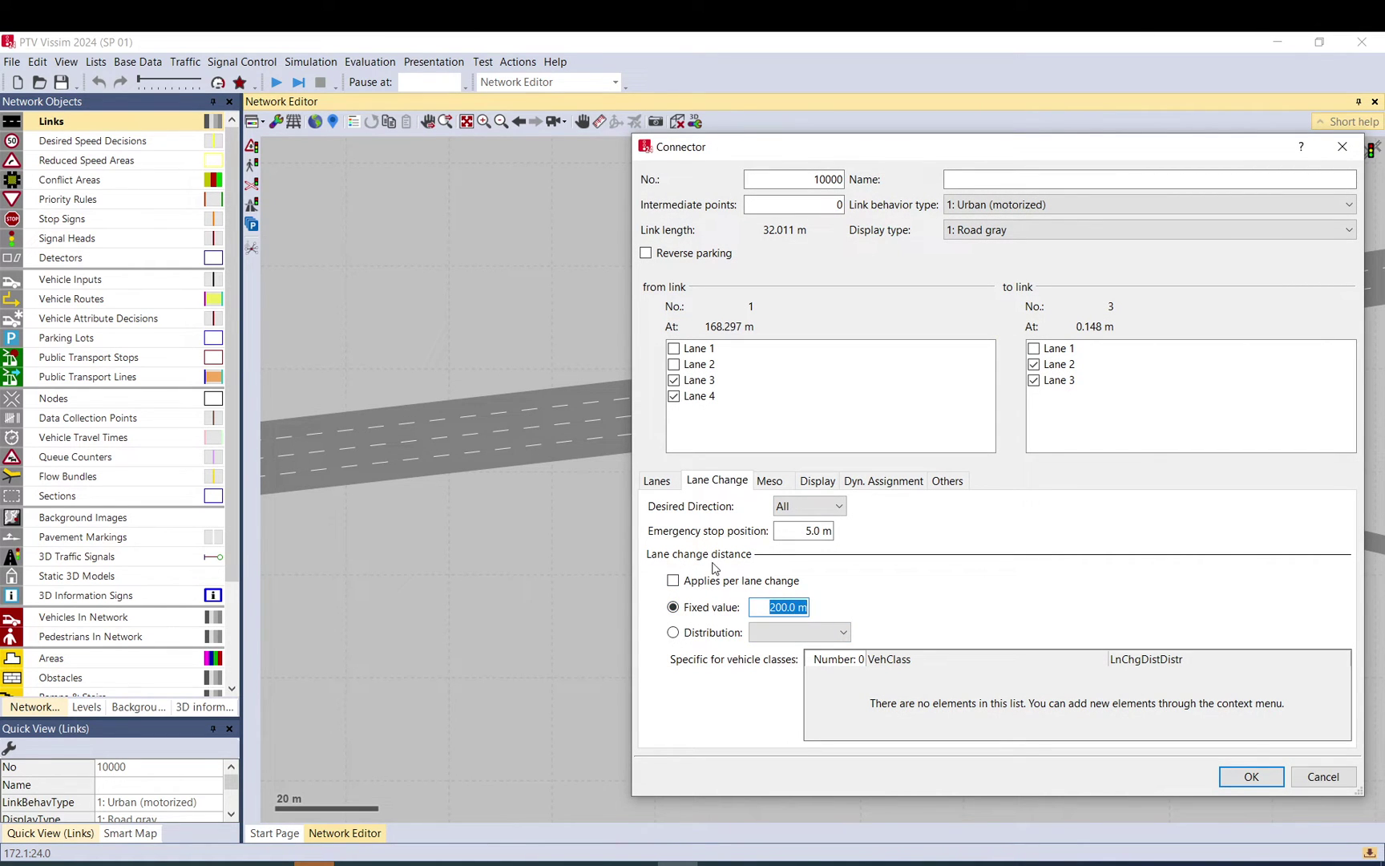
Lengthen link 1 by pulling its start point far down-left
{"action": "left_click", "coordinate": [1324, 776]}
{"action": "left_click_drag", "start_coordinate": [851, 634], "coordinate": [967, 559]}
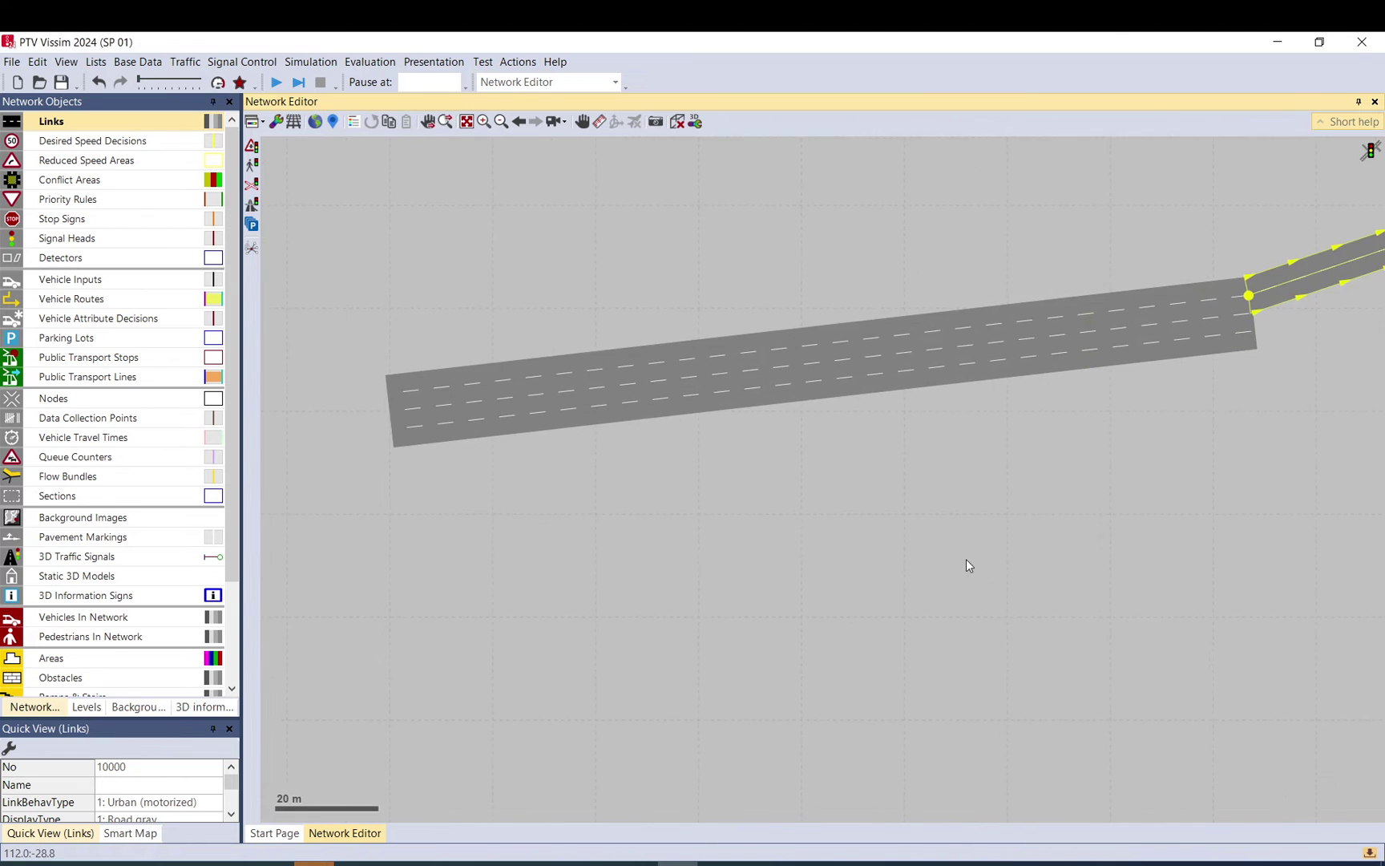
{"action": "scroll", "coordinate": [966, 558], "scroll_direction": "down", "scroll_amount": 1}
{"action": "left_click_drag", "start_coordinate": [562, 524], "coordinate": [836, 433]}
{"action": "scroll", "coordinate": [837, 433], "scroll_direction": "down", "scroll_amount": 2}
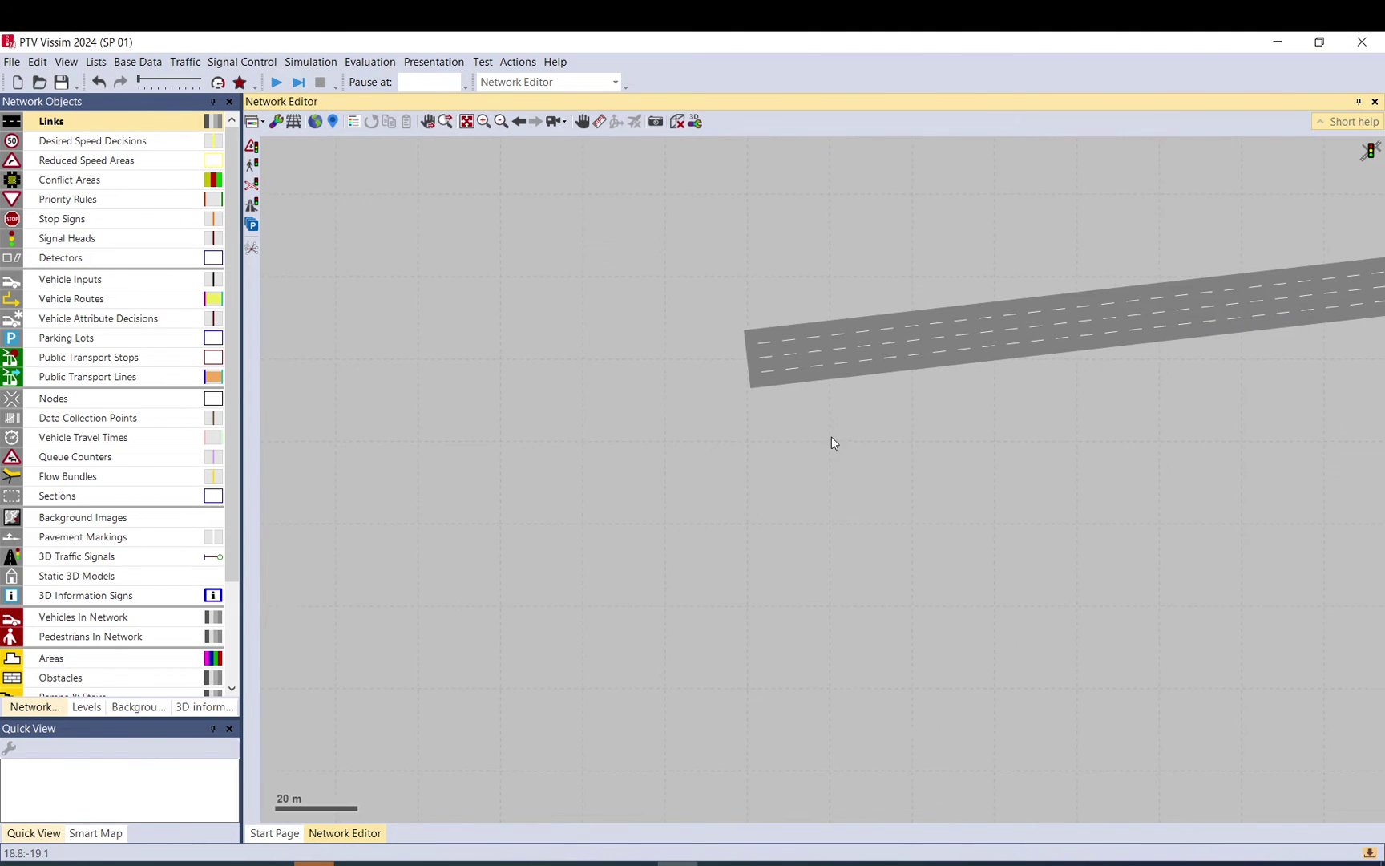
{"action": "left_click", "coordinate": [837, 368]}
{"action": "left_click_drag", "start_coordinate": [784, 385], "coordinate": [335, 458]}
{"action": "left_click", "coordinate": [816, 493]}
Measure the lengthened link 1 at about 174.07 m
{"action": "left_click_drag", "start_coordinate": [816, 493], "coordinate": [732, 542]}
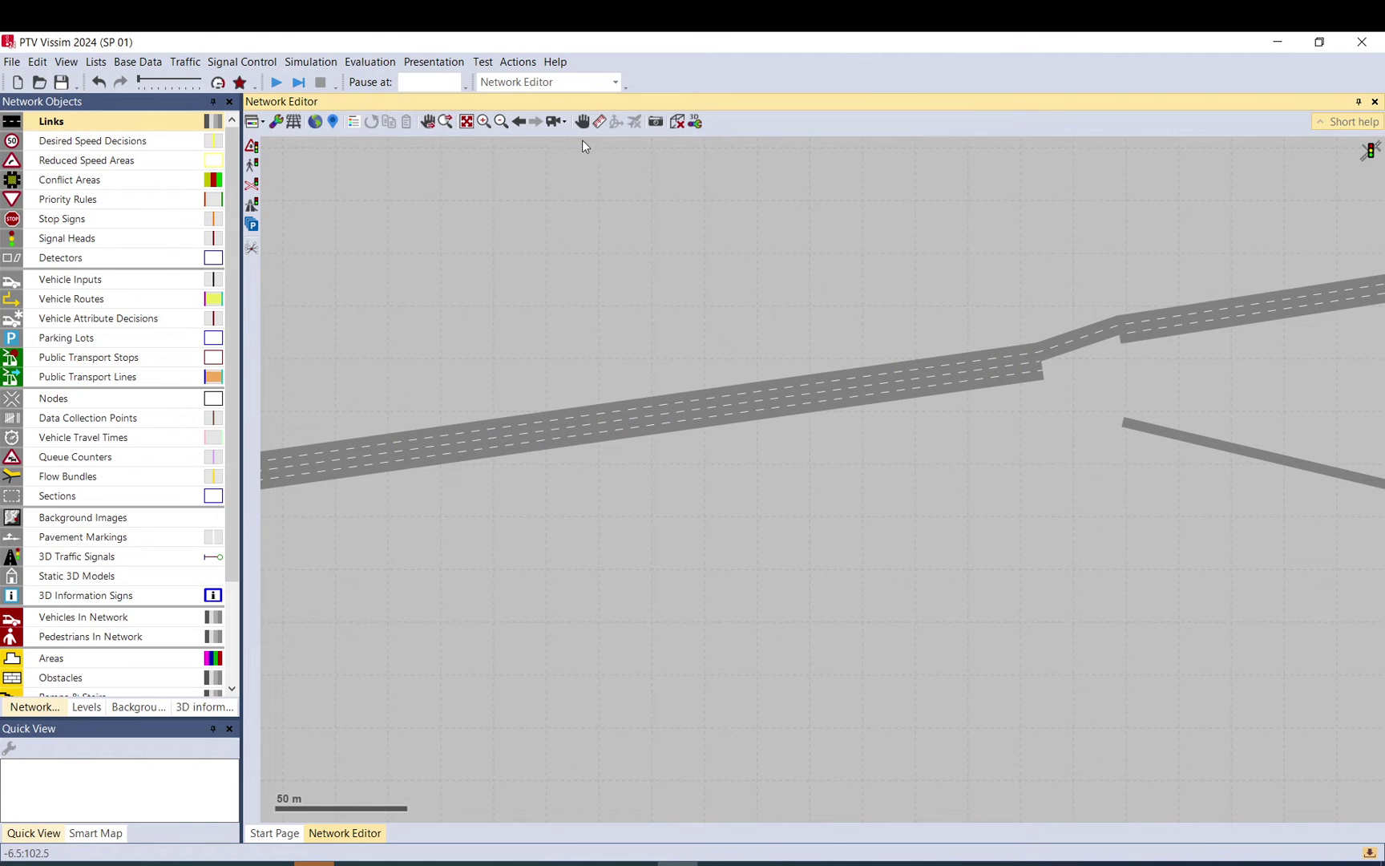
{"action": "left_click", "coordinate": [601, 122]}
{"action": "left_click_drag", "start_coordinate": [1038, 357], "coordinate": [519, 453]}
{"action": "key", "text": "Escape"}
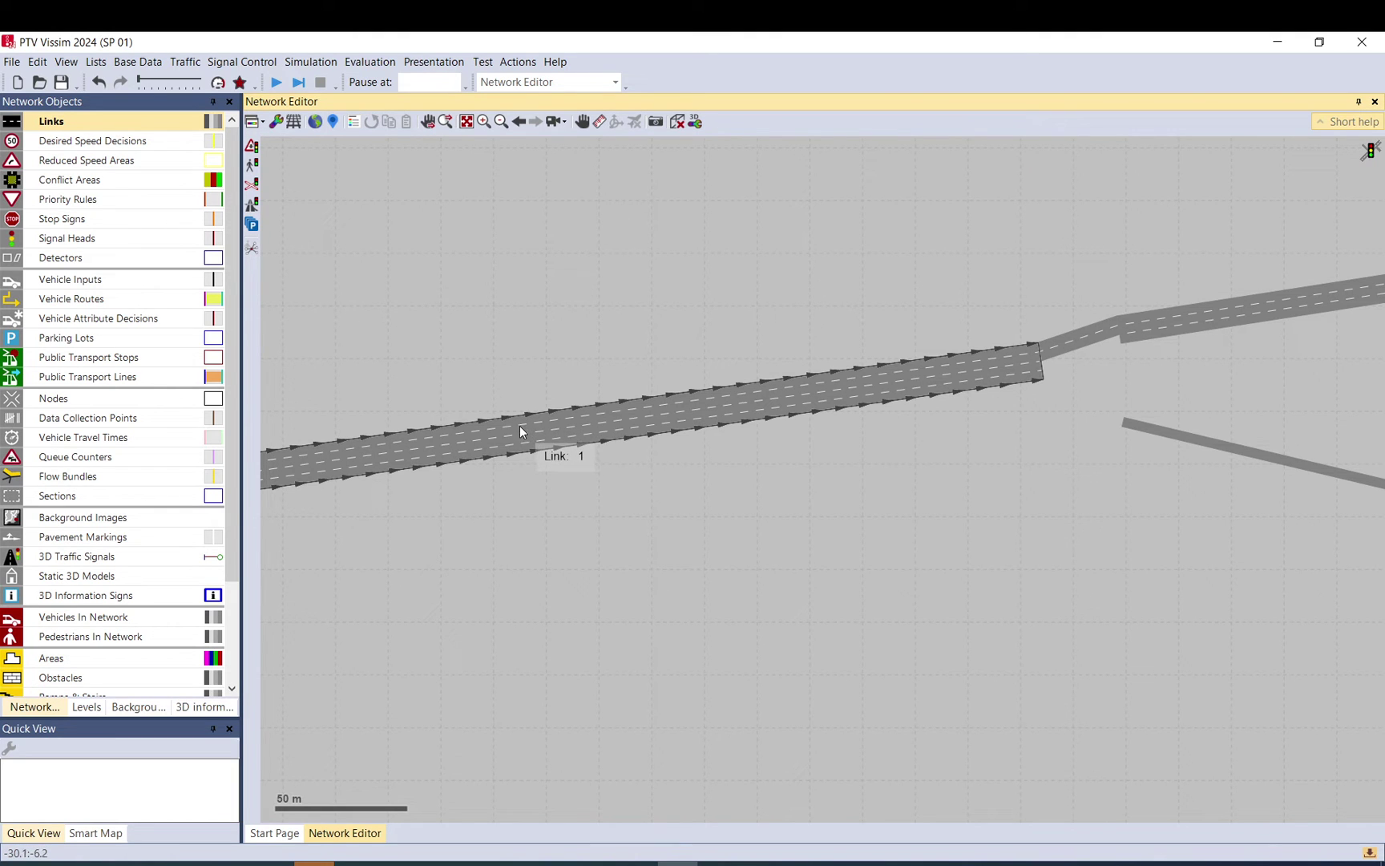
{"action": "scroll", "coordinate": [525, 426], "scroll_direction": "up", "scroll_amount": 2}
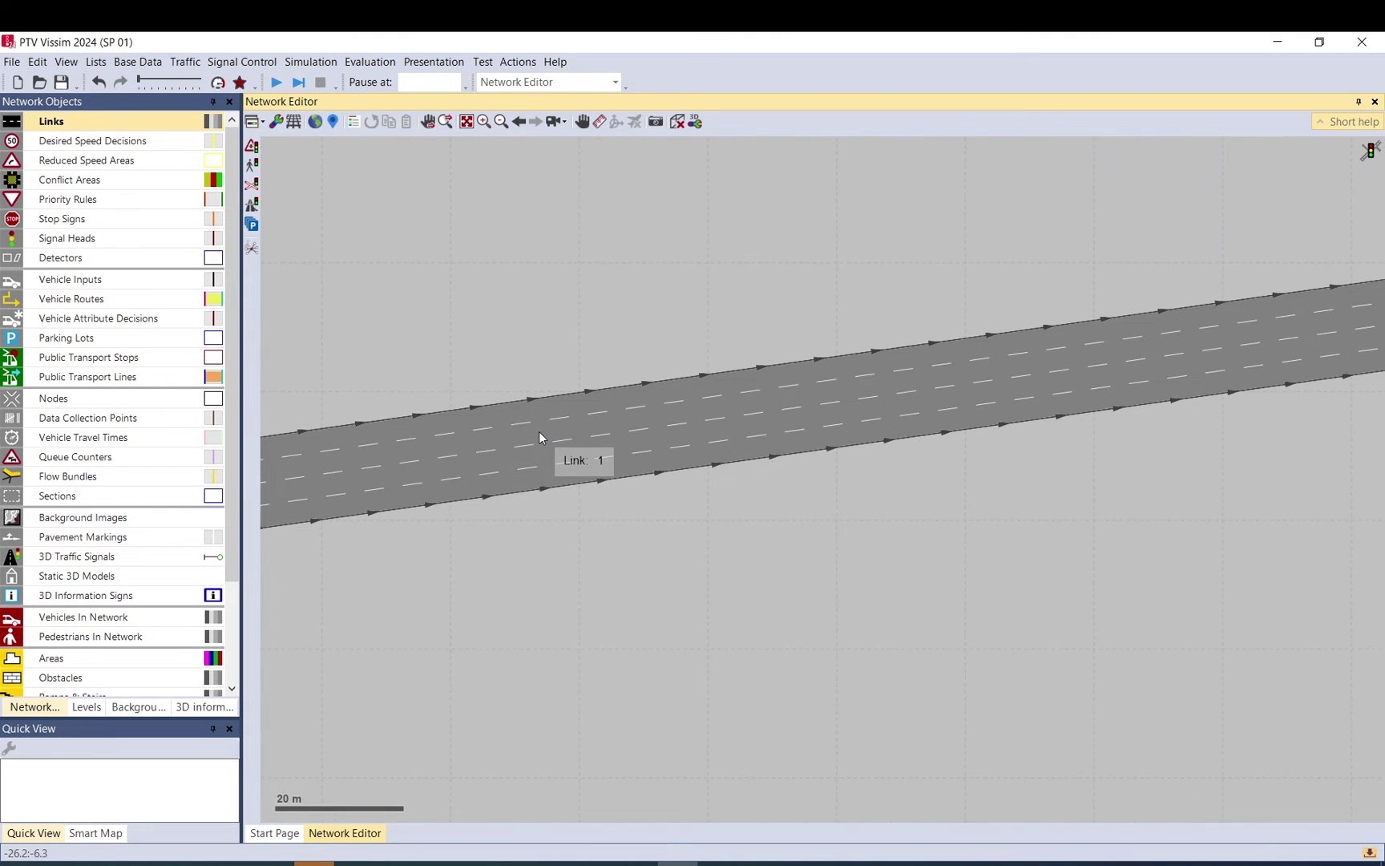
{"action": "scroll", "coordinate": [541, 432], "scroll_direction": "down", "scroll_amount": 2}
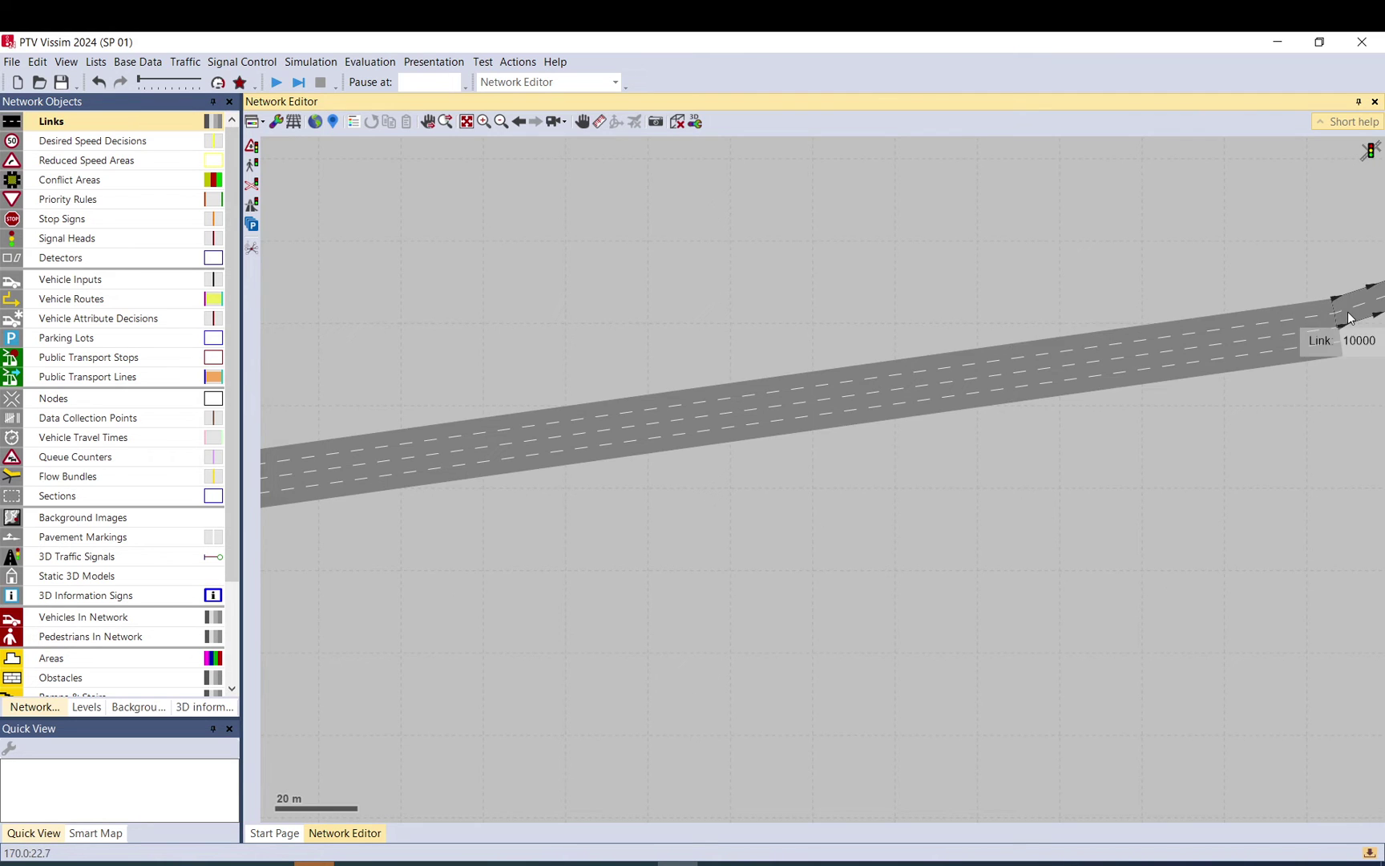
Bend the connector and give it 10 intermediate points
{"action": "scroll", "coordinate": [1348, 311], "scroll_direction": "down", "scroll_amount": 2}
{"action": "left_click_drag", "start_coordinate": [1061, 433], "coordinate": [837, 417]}
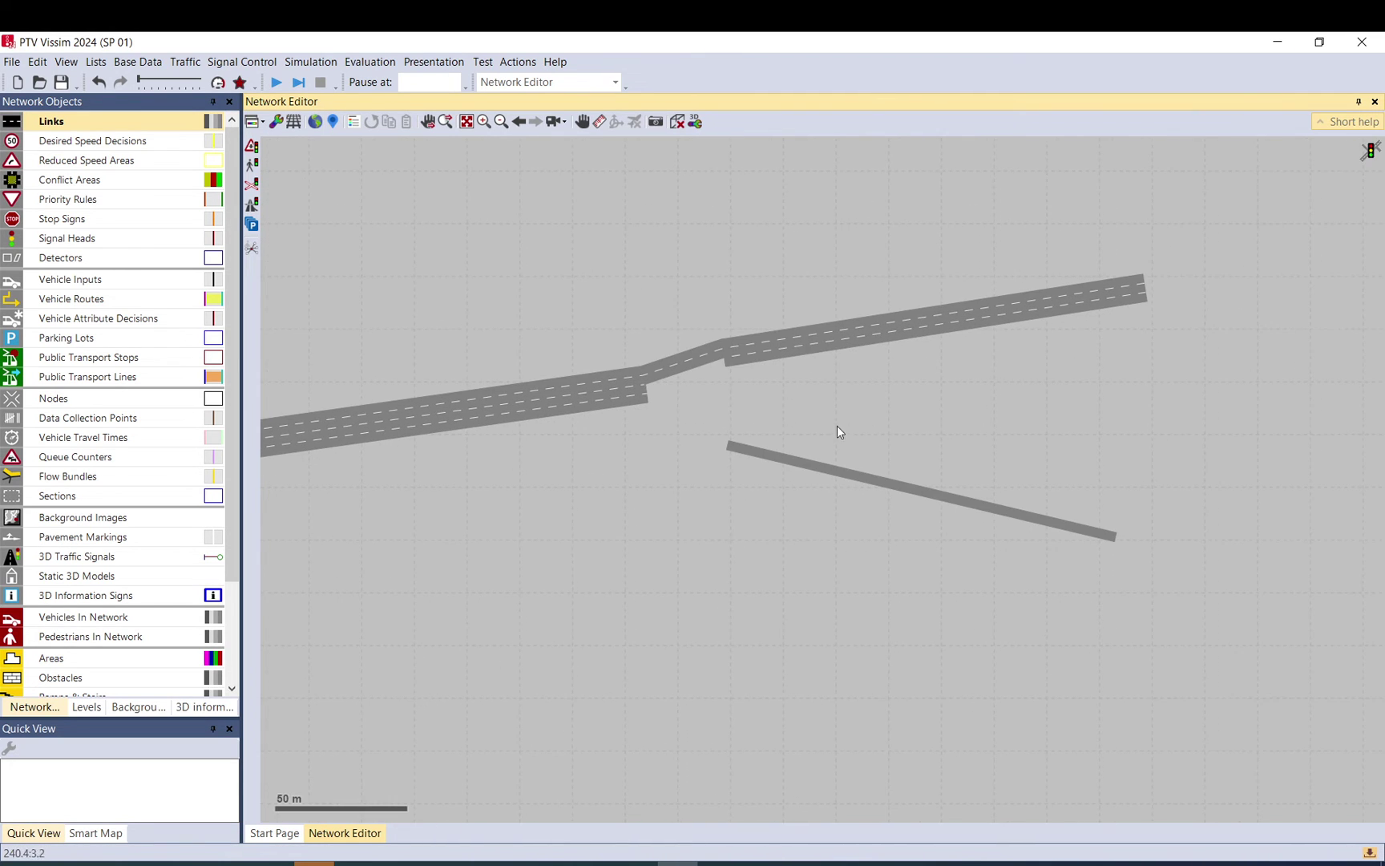
{"action": "left_click", "coordinate": [677, 370]}
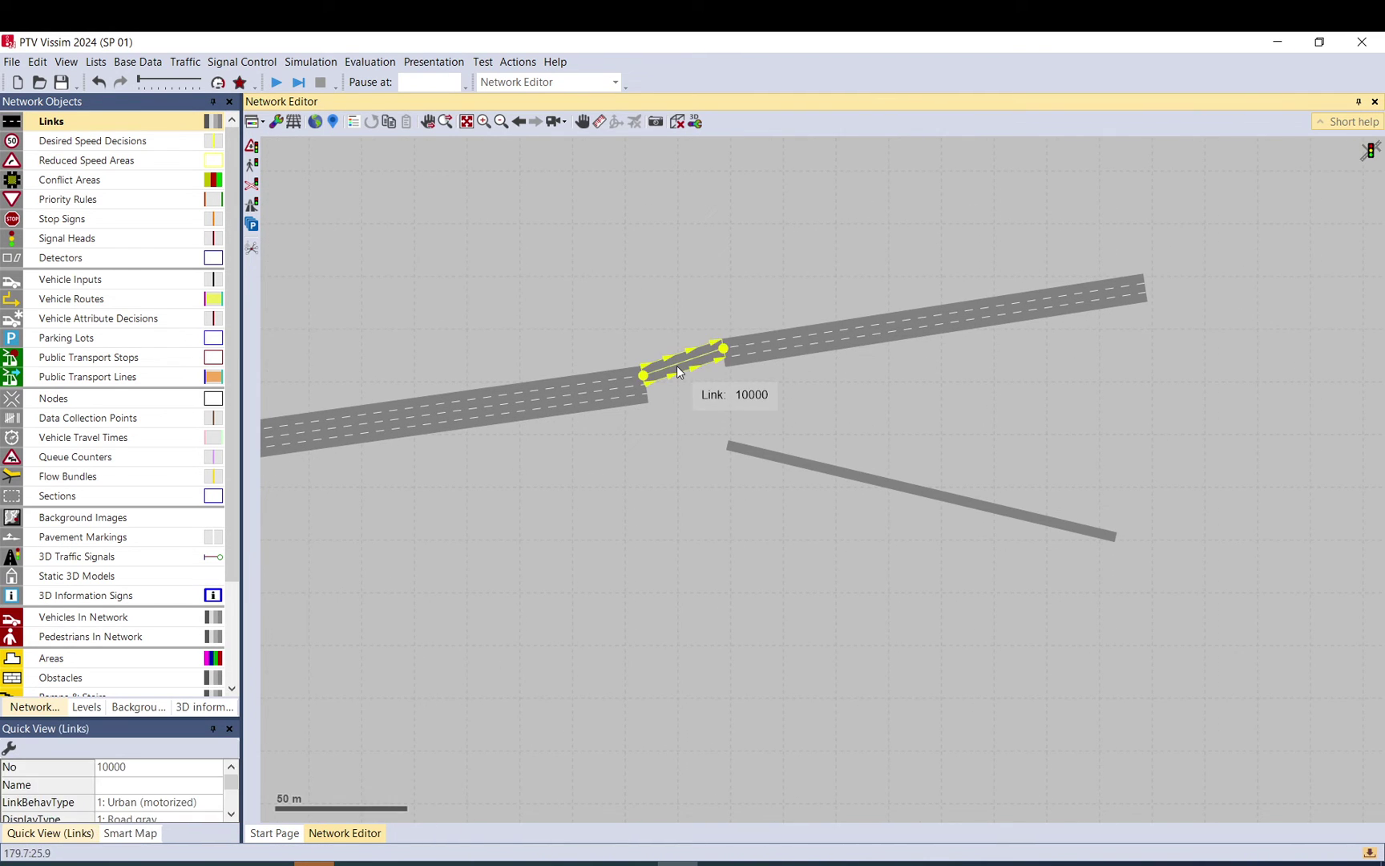
{"action": "left_click_drag", "start_coordinate": [683, 370], "coordinate": [666, 306]}
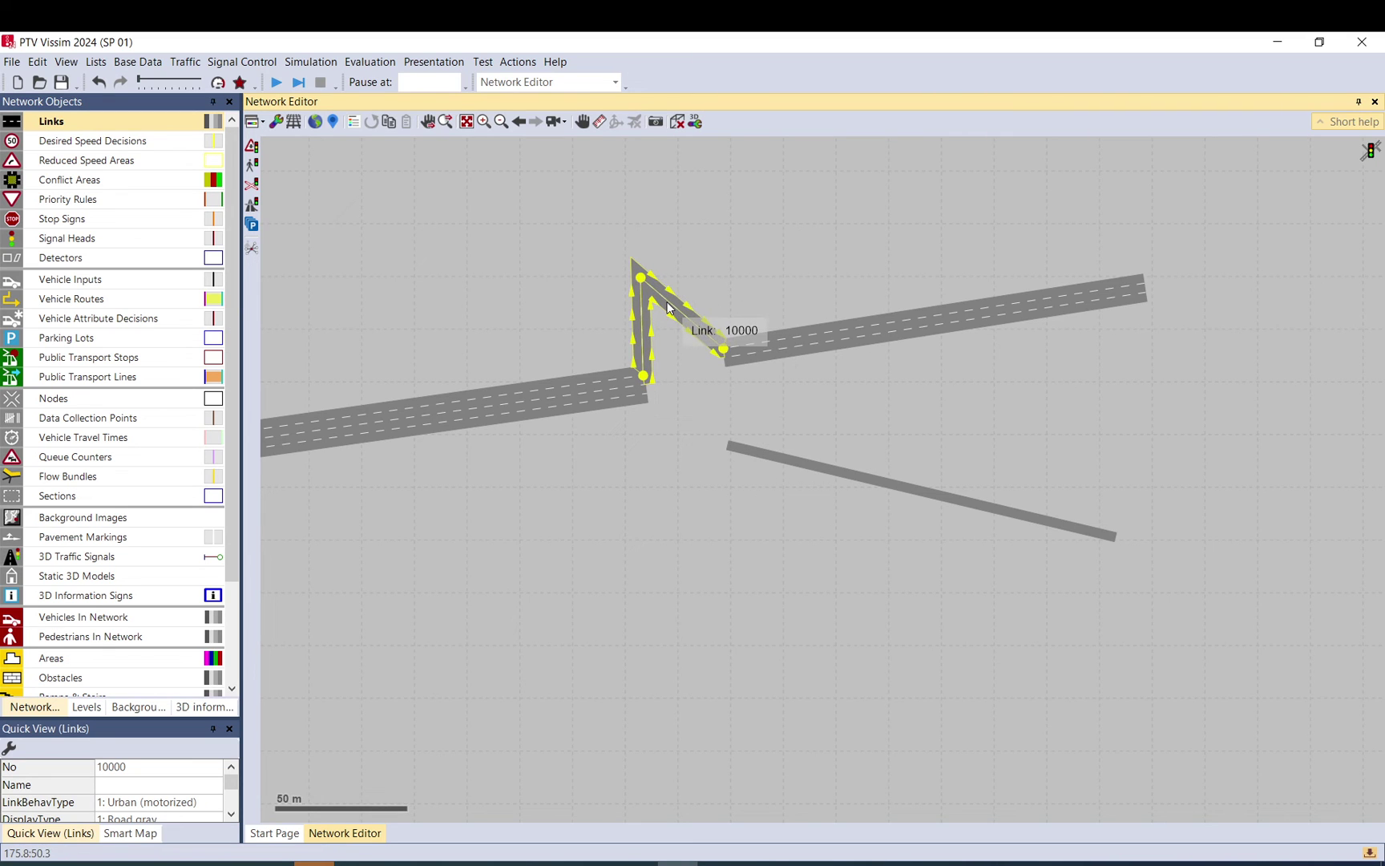
{"action": "double_click", "coordinate": [666, 305]}
{"action": "type", "text": "0"}
{"action": "left_click", "coordinate": [1257, 776]}
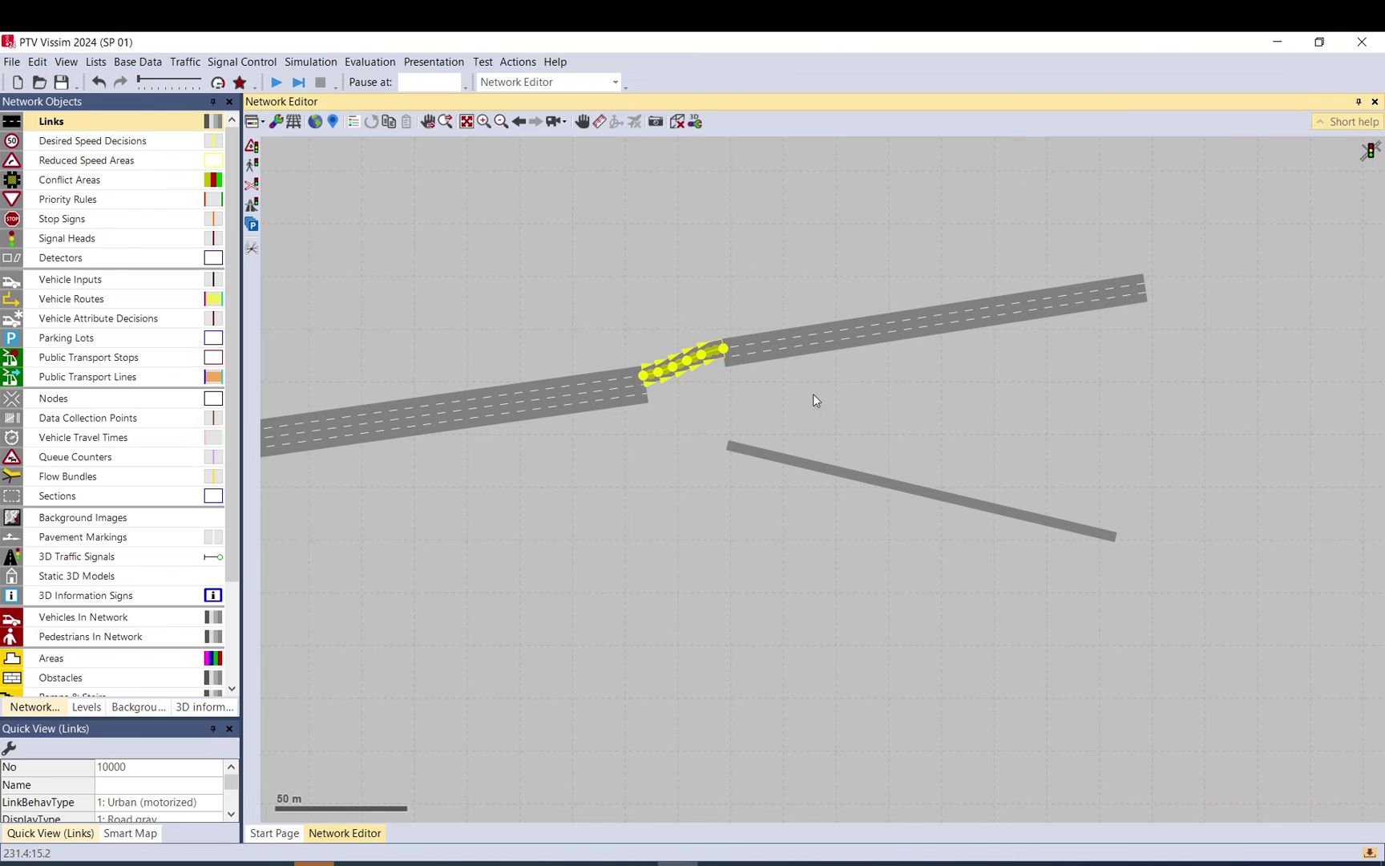
Nudge link 3 upward and recalculate the connector spline without optimizing height profile
{"action": "left_click_drag", "start_coordinate": [761, 356], "coordinate": [760, 296]}
{"action": "right_click", "coordinate": [700, 321]}
{"action": "left_click", "coordinate": [784, 551]}
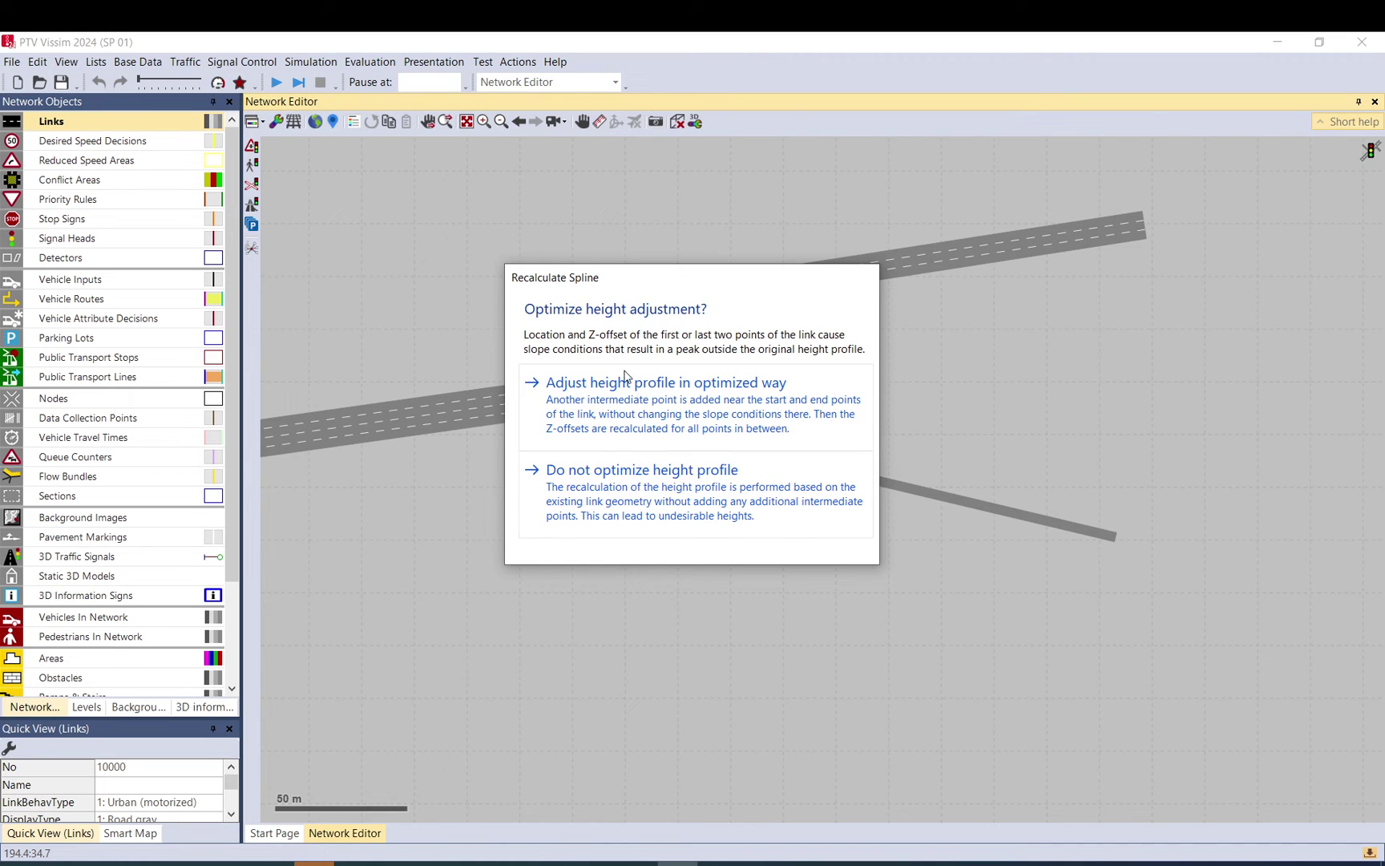
{"action": "left_click", "coordinate": [656, 493]}
{"action": "left_click", "coordinate": [726, 332]}
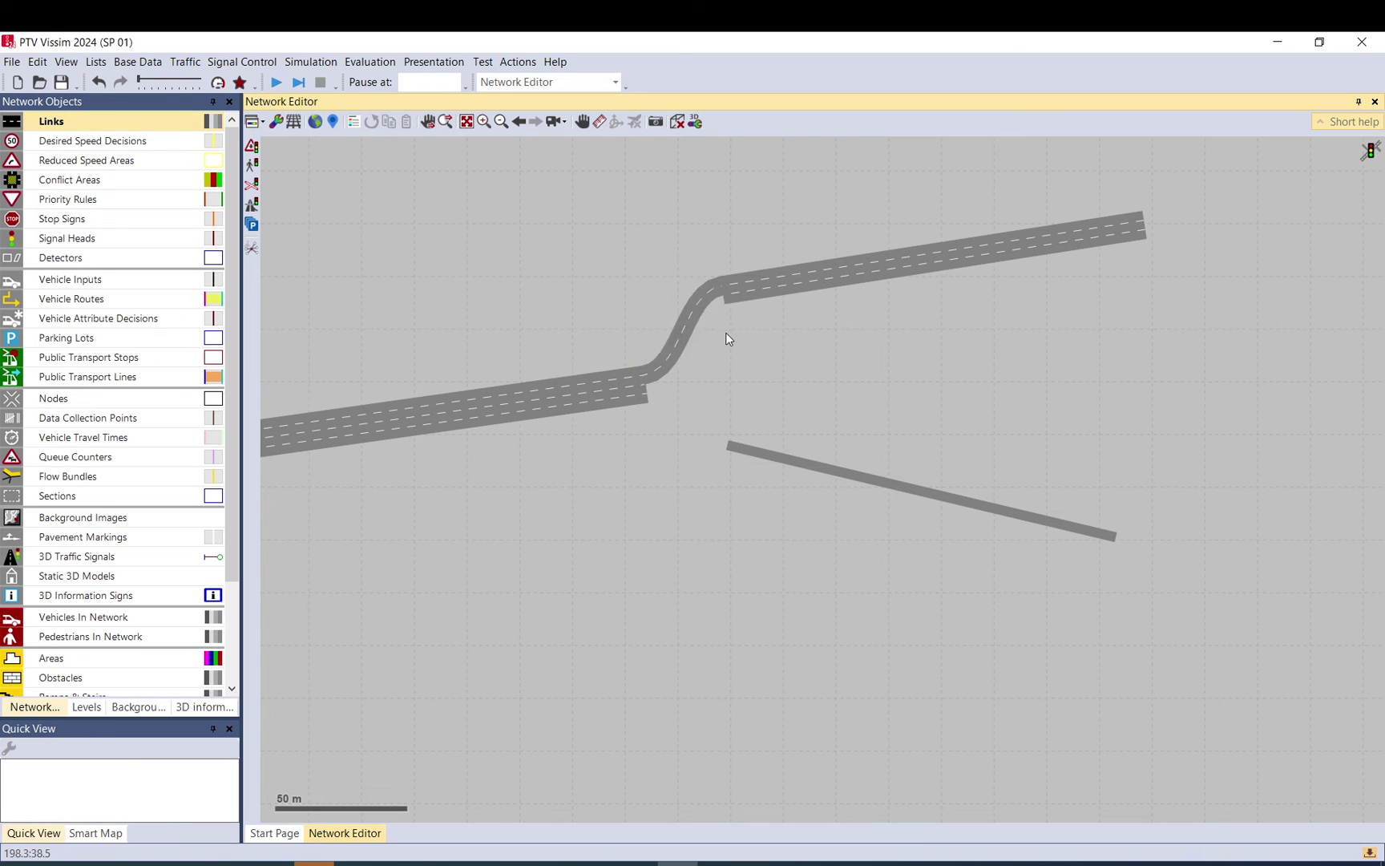
{"action": "left_click", "coordinate": [680, 123]}
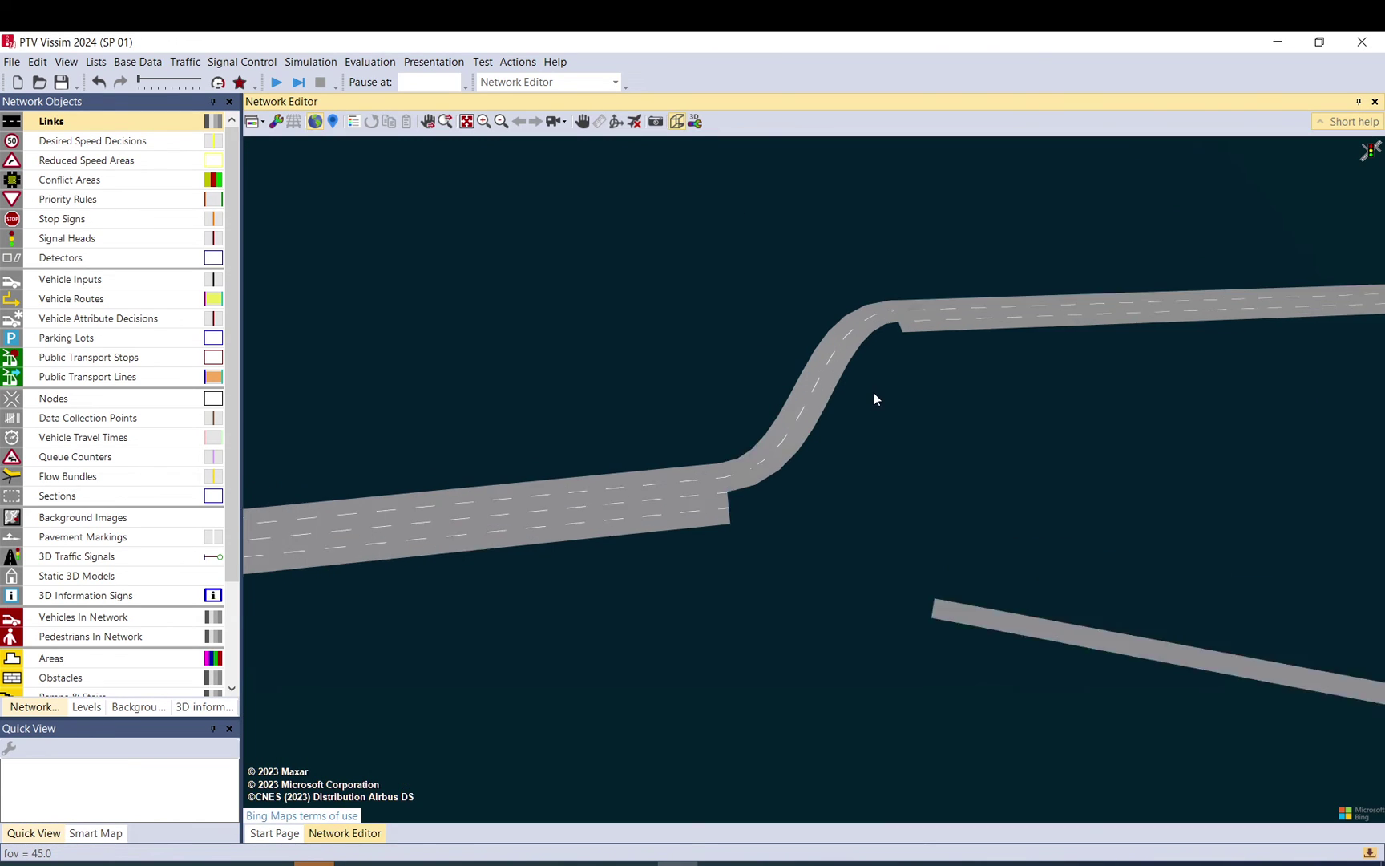
{"action": "scroll", "coordinate": [870, 389], "scroll_direction": "up", "scroll_amount": 2}
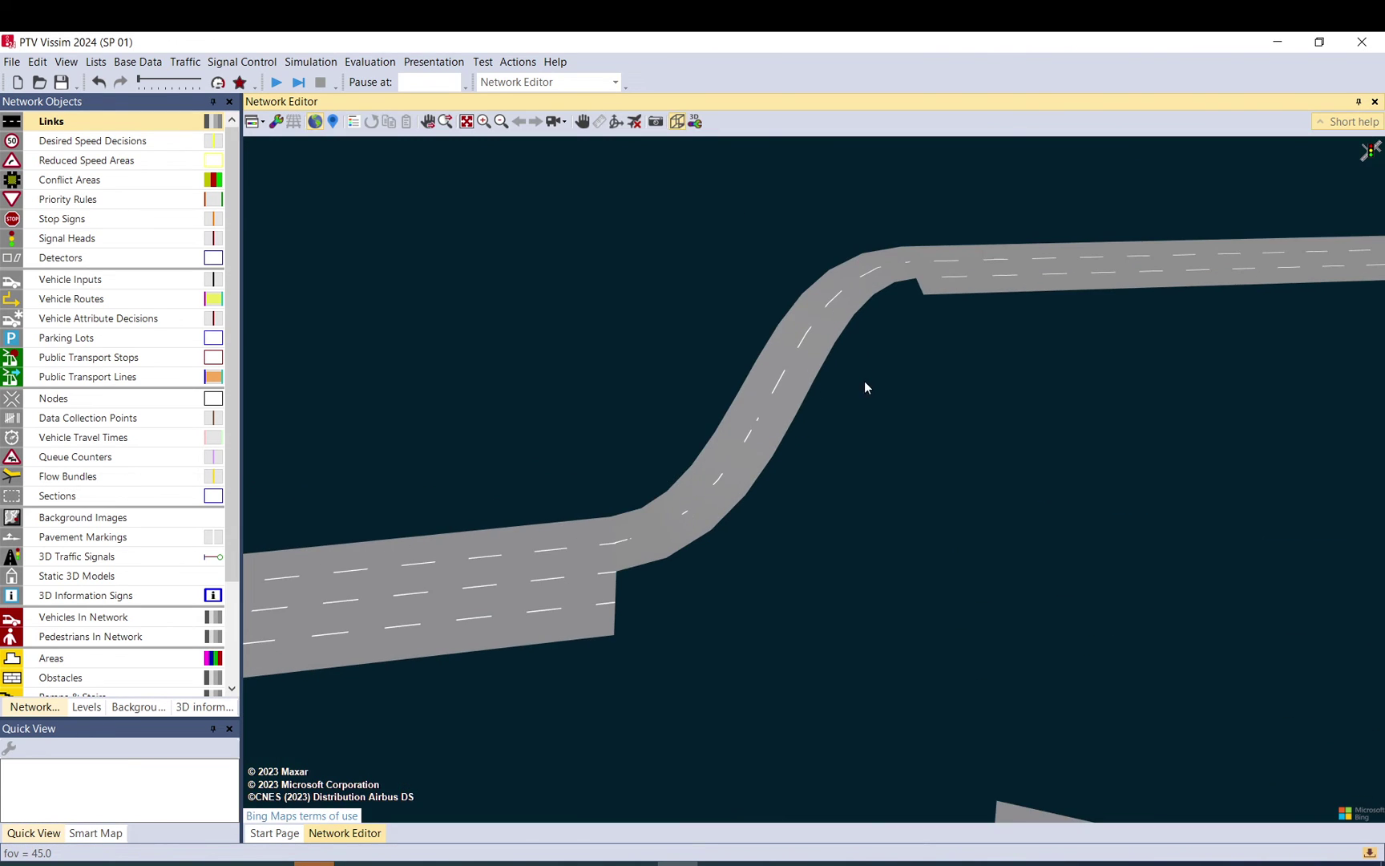
{"action": "left_click_drag", "start_coordinate": [770, 412], "coordinate": [773, 349]}
{"action": "left_click", "coordinate": [679, 122]}
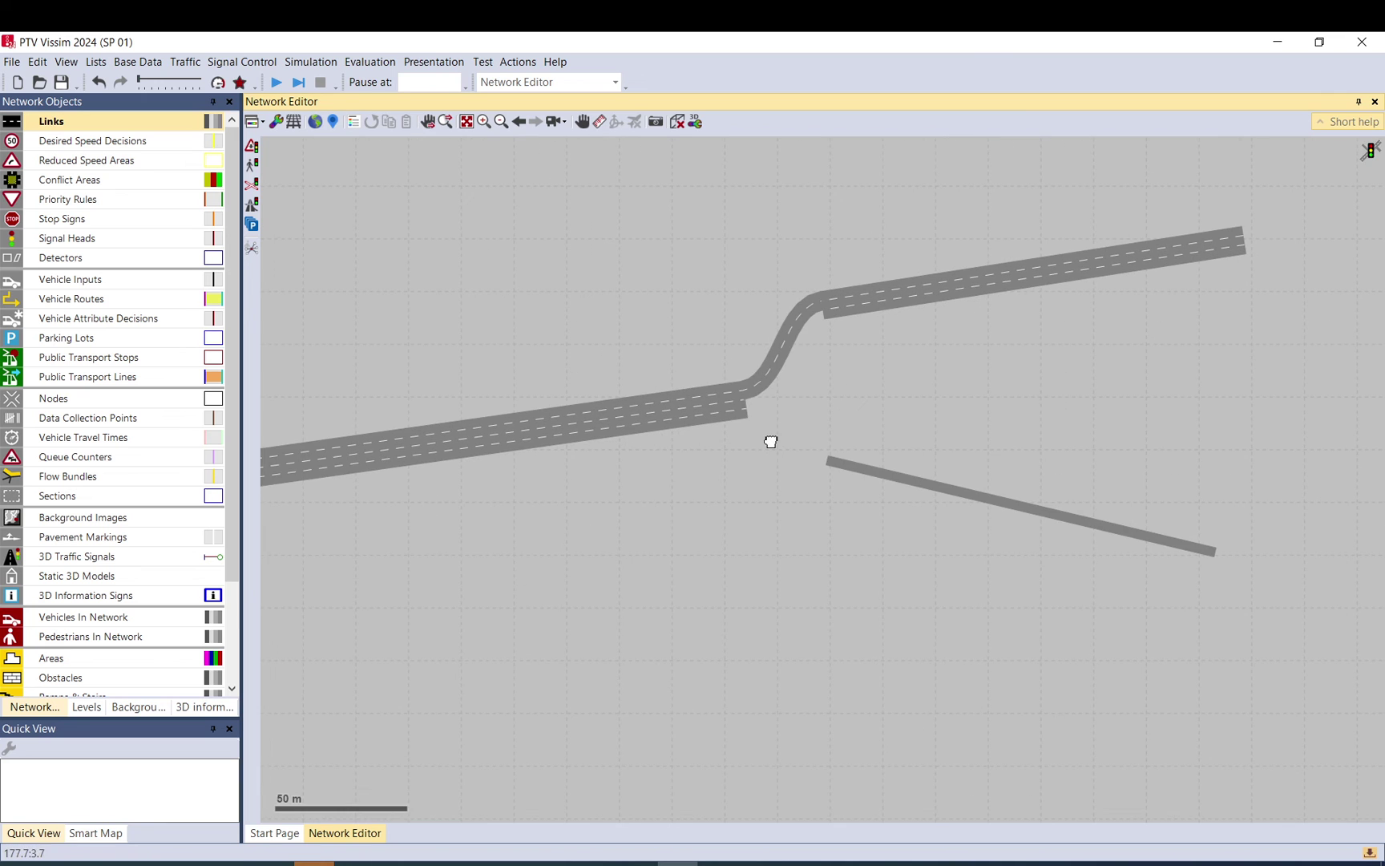
{"action": "scroll", "coordinate": [770, 441], "scroll_direction": "down", "scroll_amount": 1}
{"action": "left_click_drag", "start_coordinate": [846, 387], "coordinate": [896, 390]}
{"action": "scroll", "coordinate": [899, 392], "scroll_direction": "down", "scroll_amount": 1}
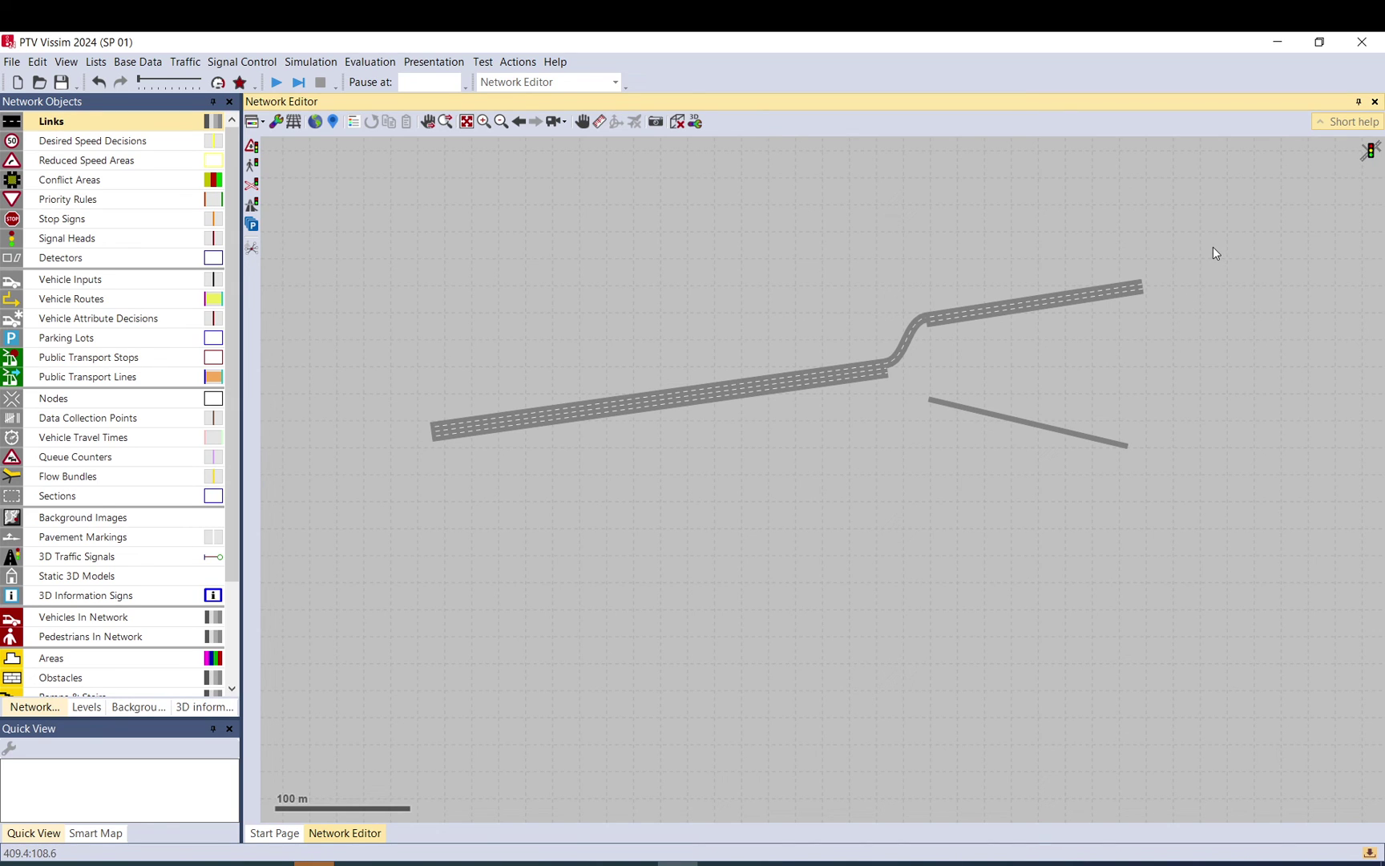
{"action": "left_click_drag", "start_coordinate": [1208, 250], "coordinate": [405, 545]}
{"action": "left_click", "coordinate": [407, 545]}
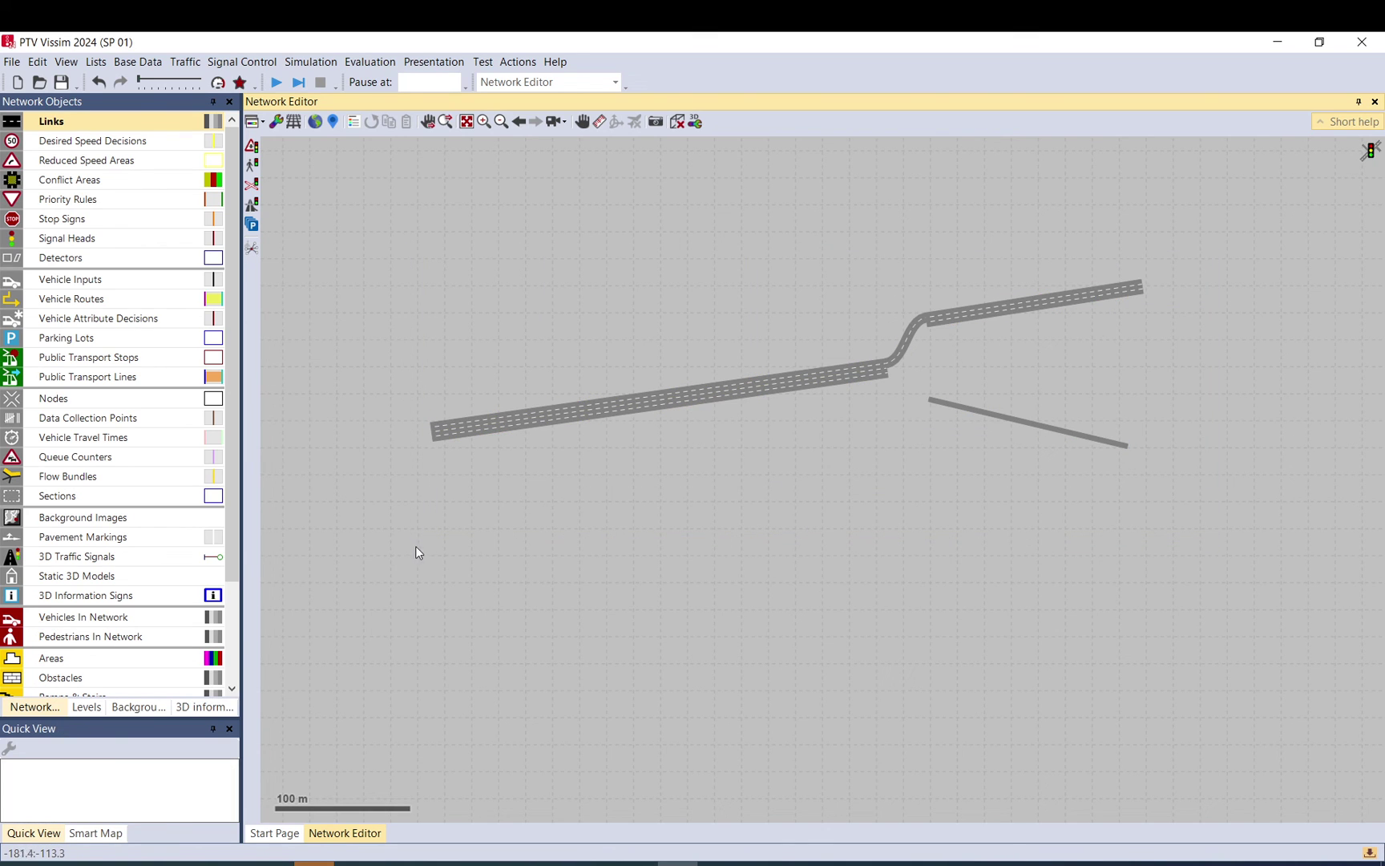